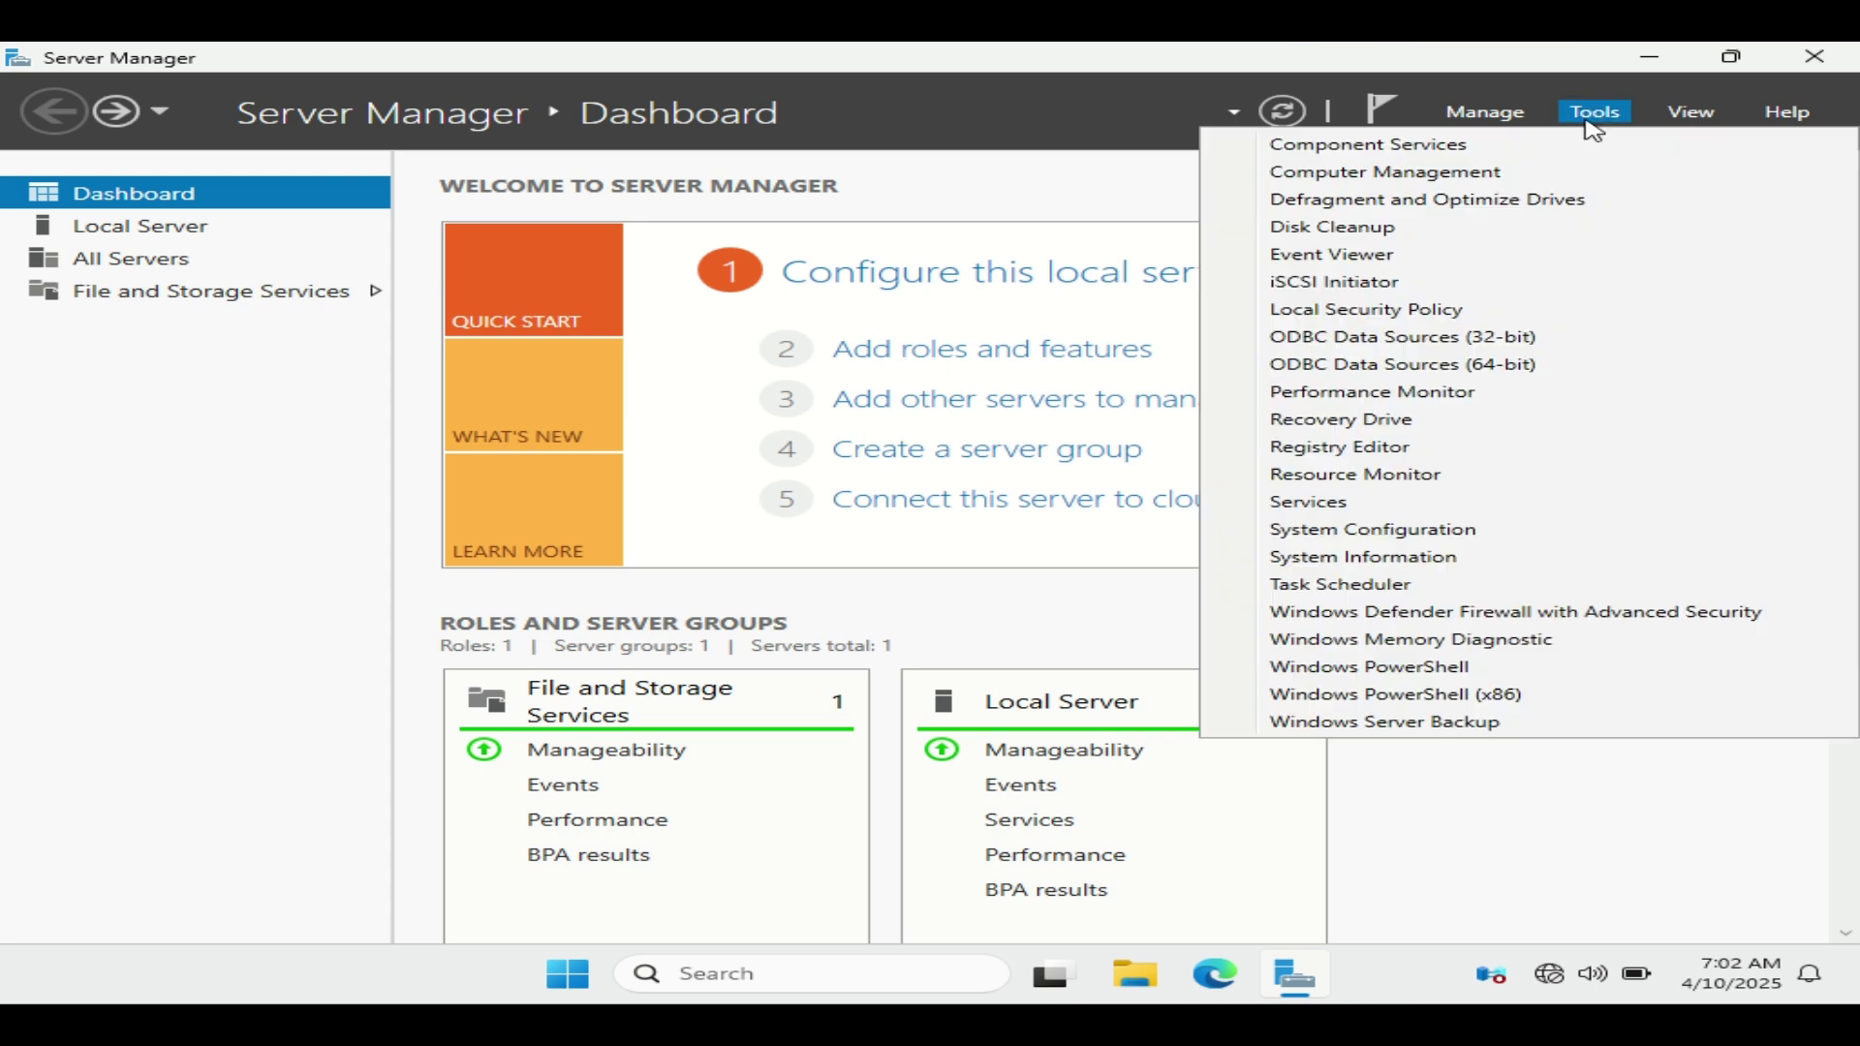
Step: Dismiss the Tools menu and bring up Server Manager's Manage menu
click(1506, 109)
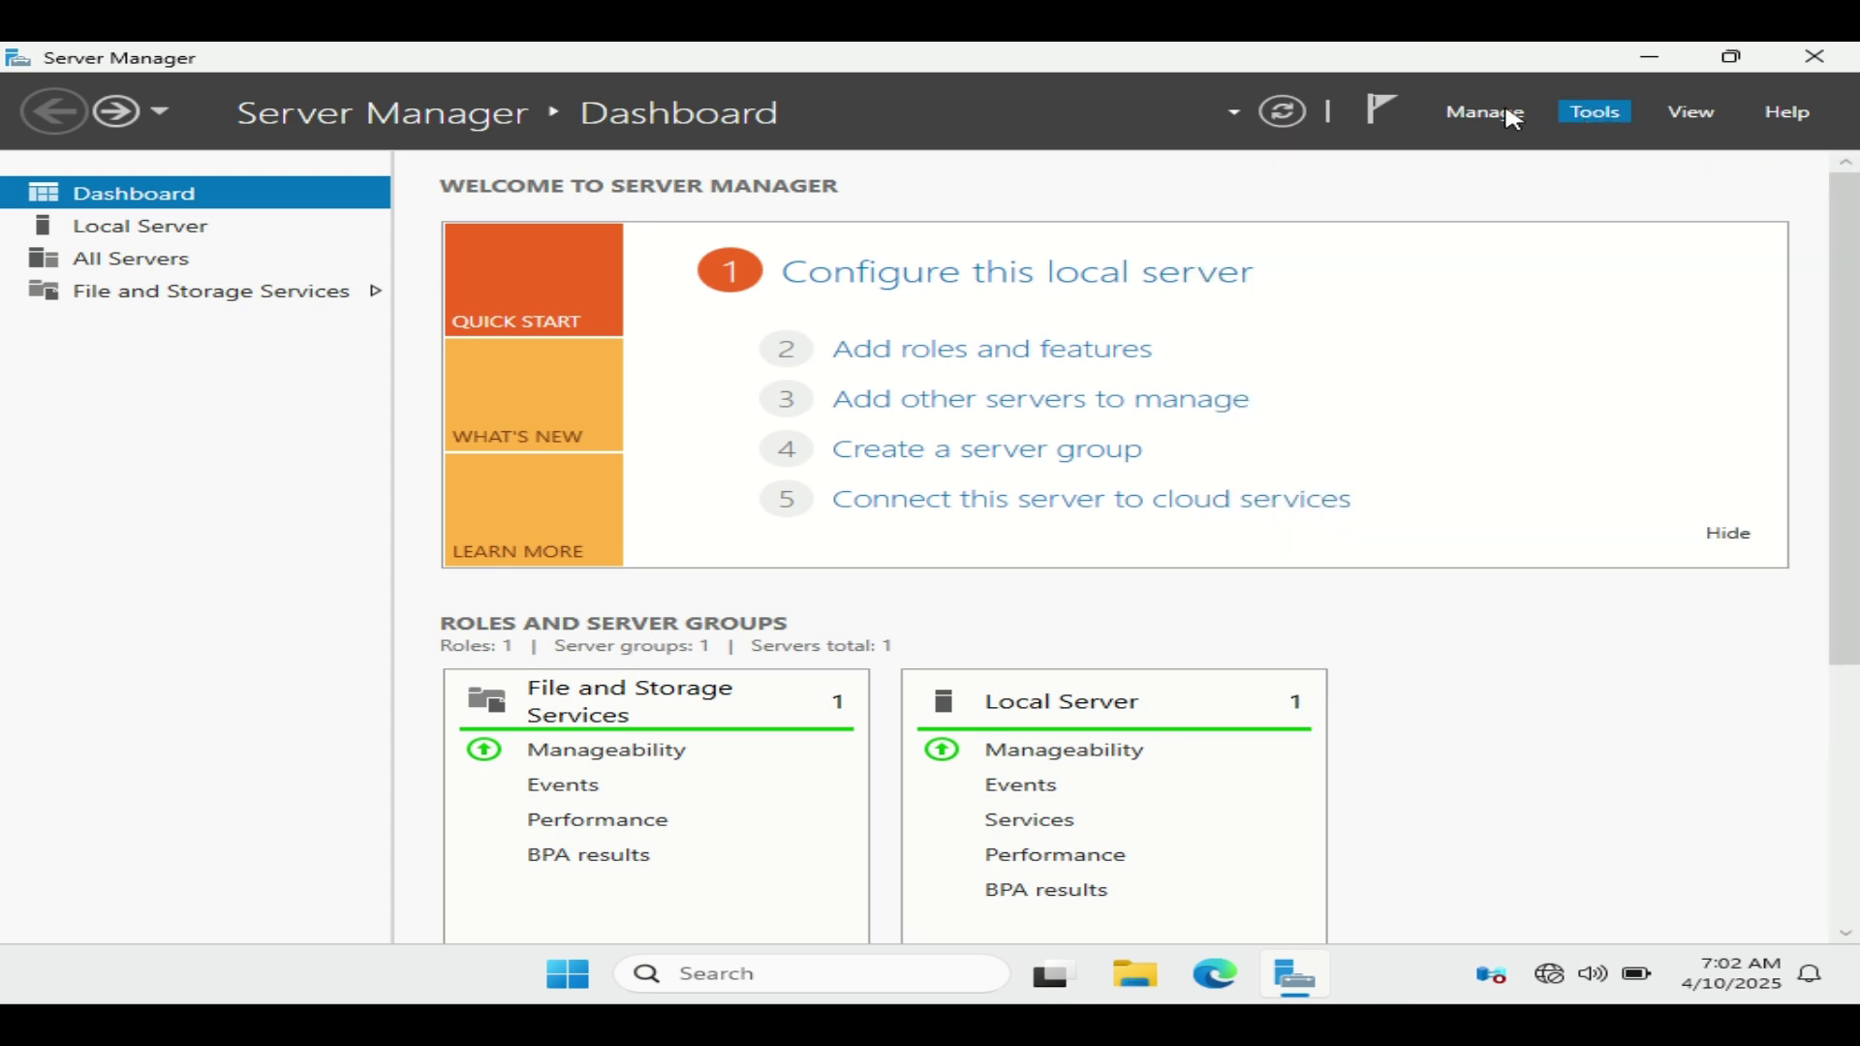
click(1513, 117)
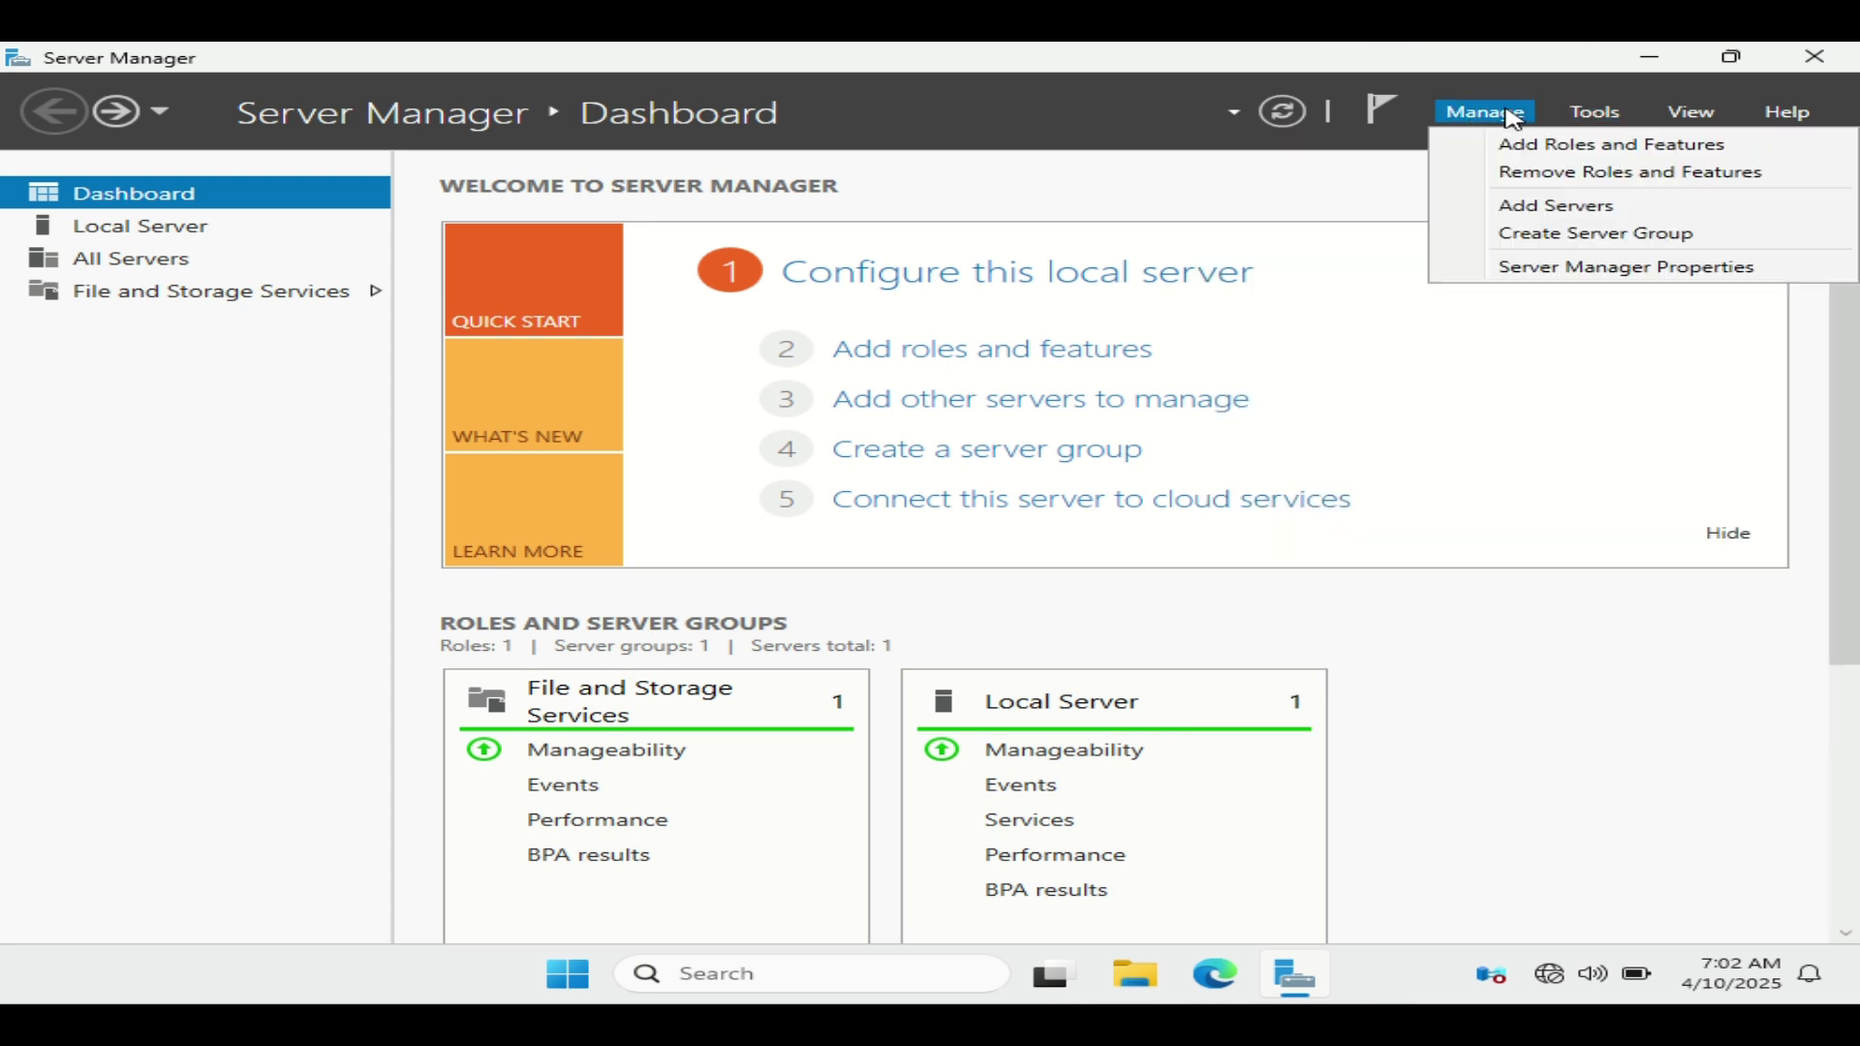
Step: Start Add Roles and Features as a role-based installation on the local pooled server, reaching Server Roles
click(1623, 150)
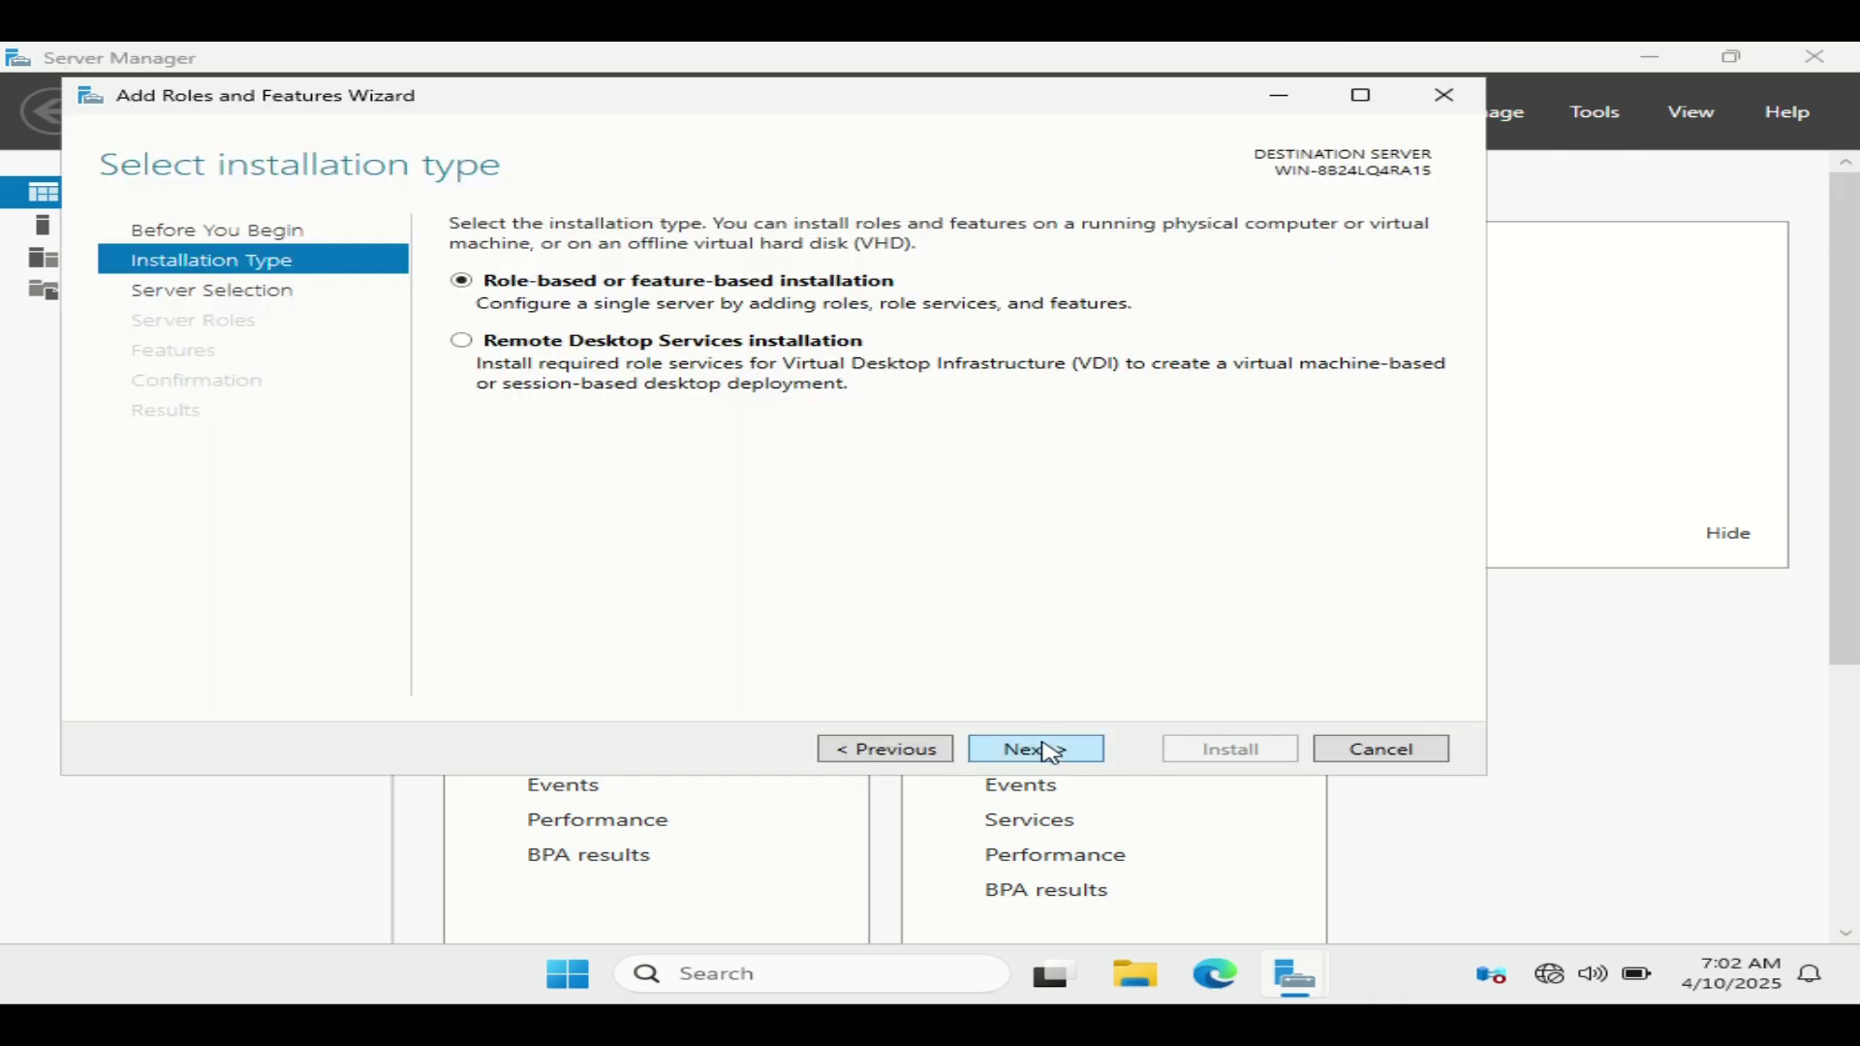
click(903, 750)
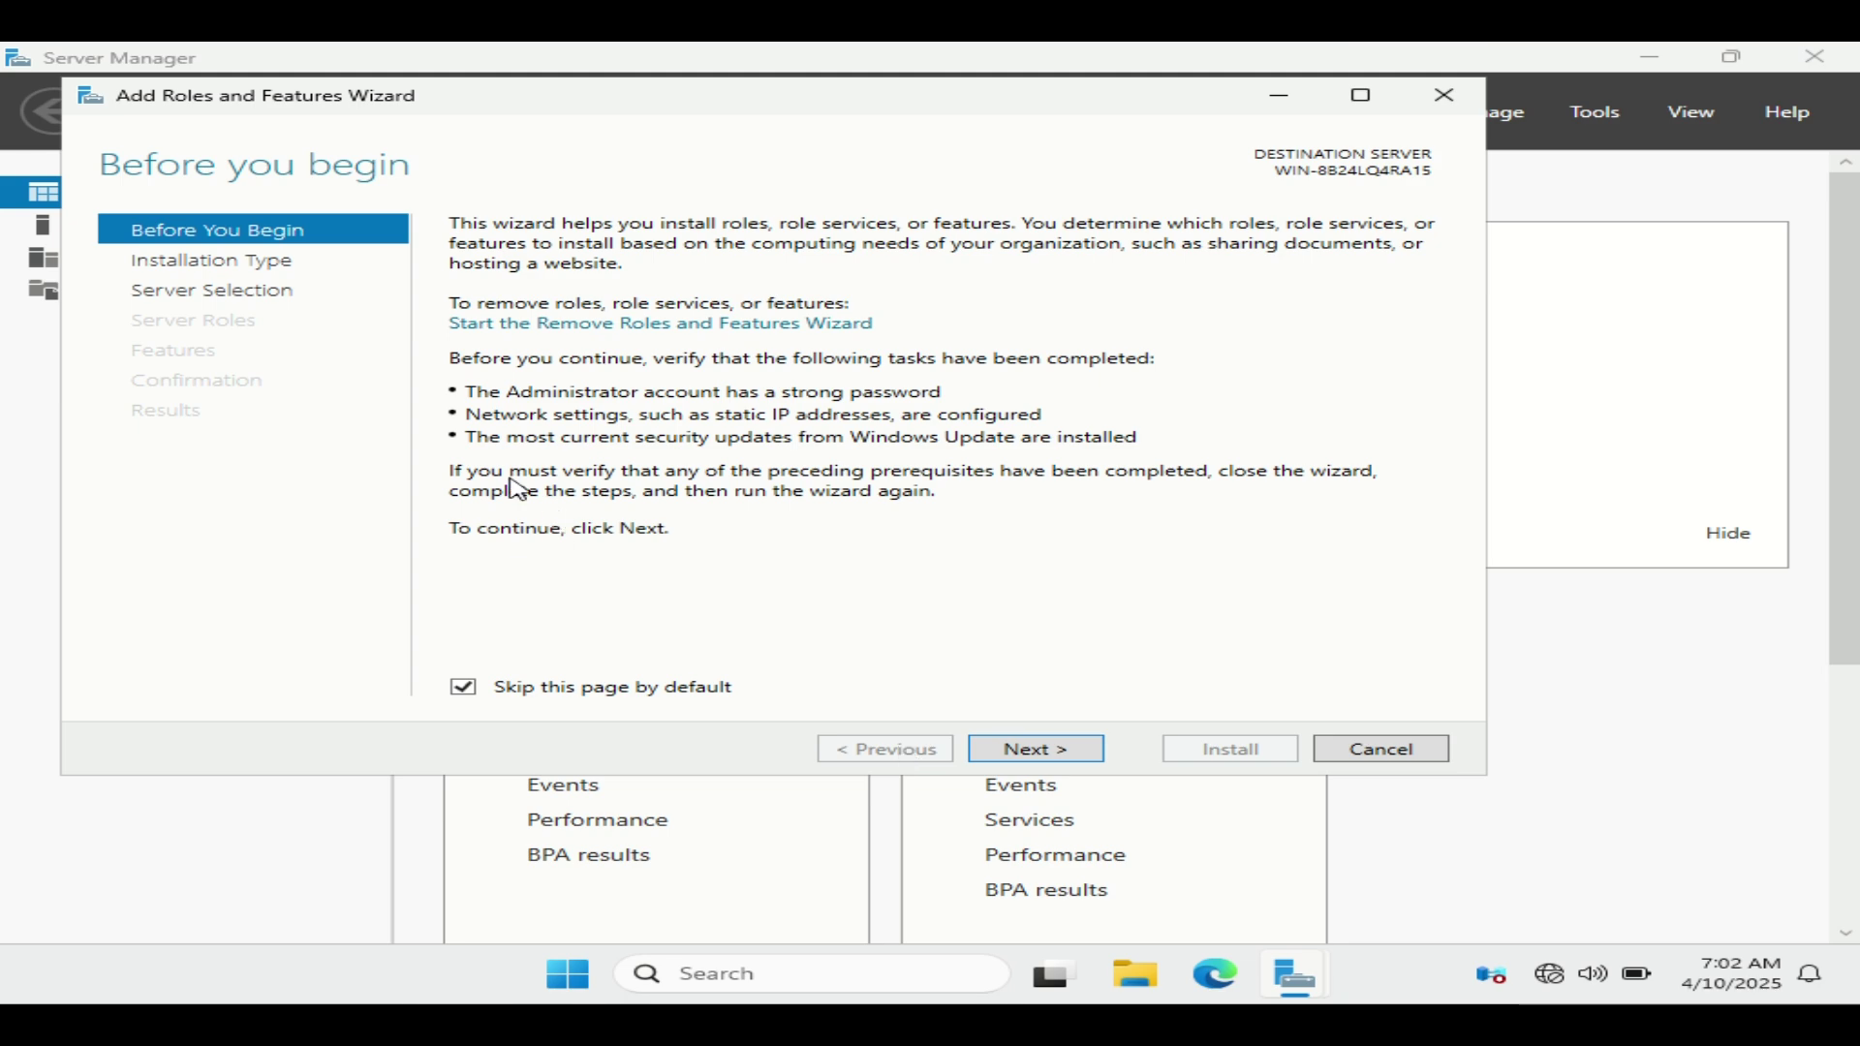
click(1041, 755)
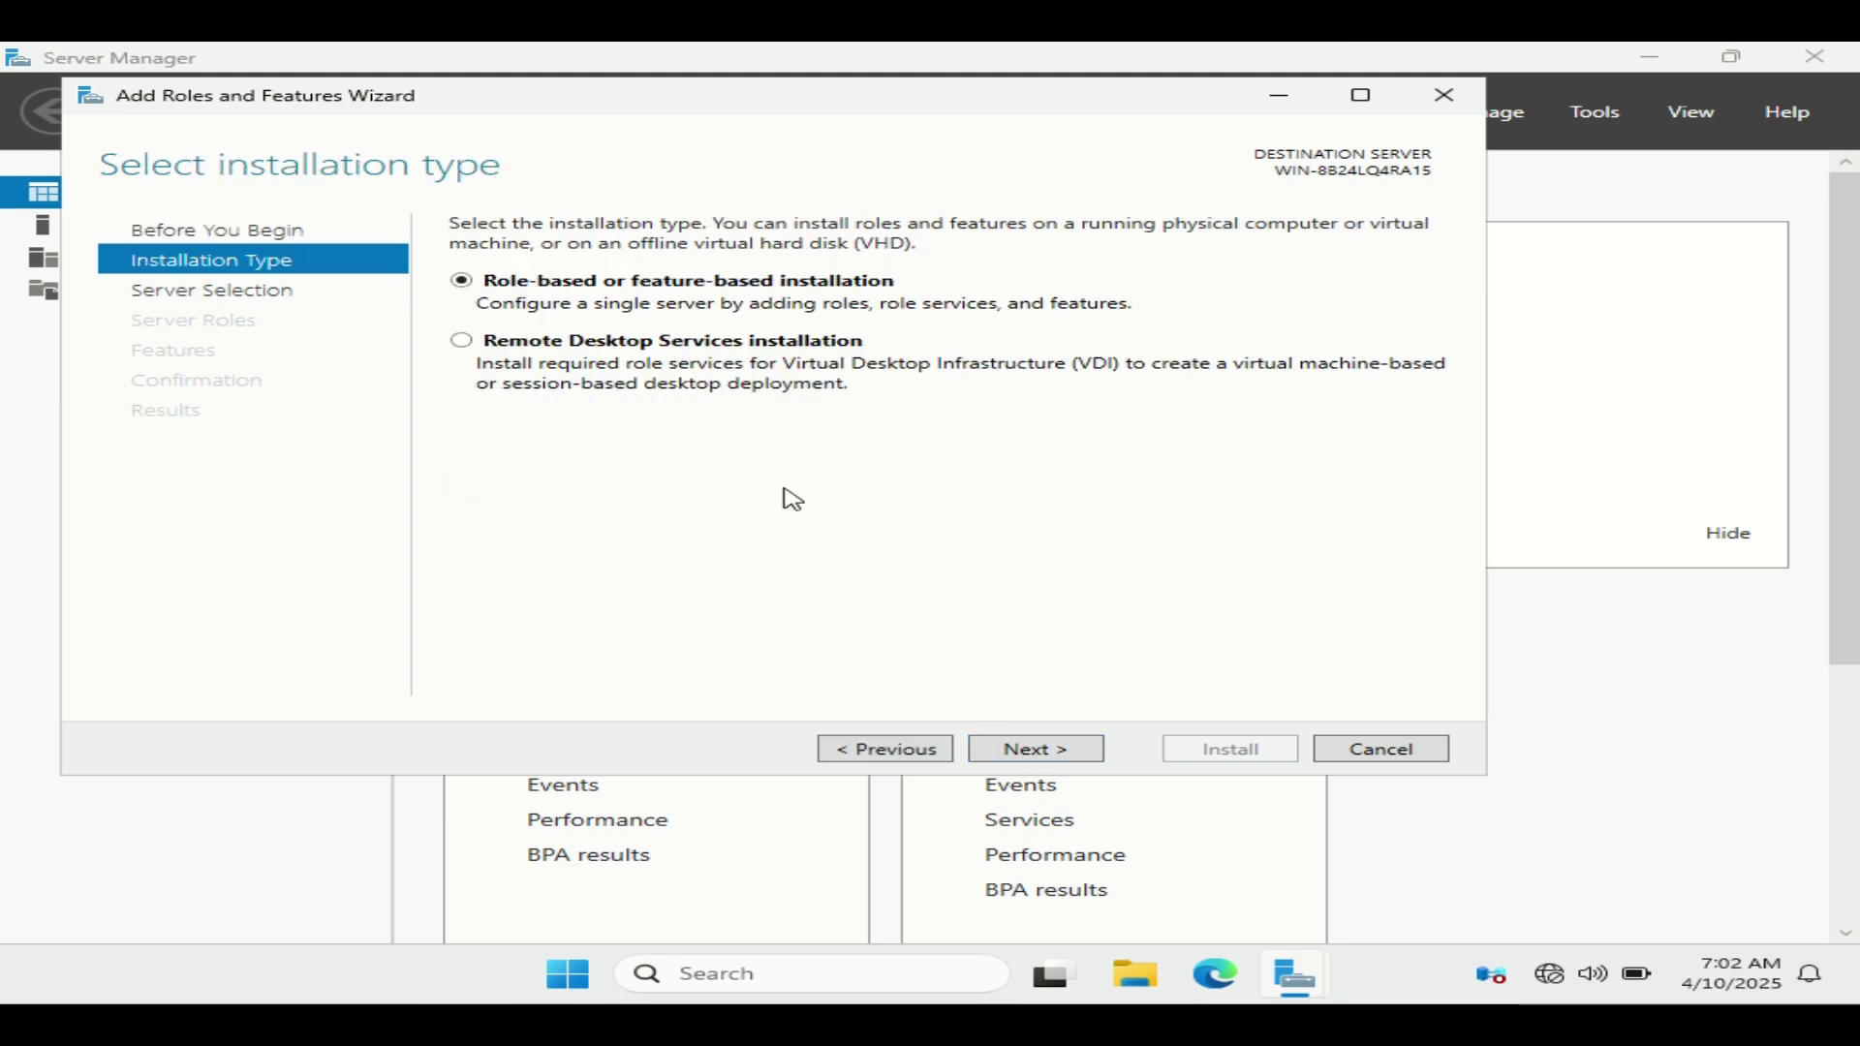
click(1020, 747)
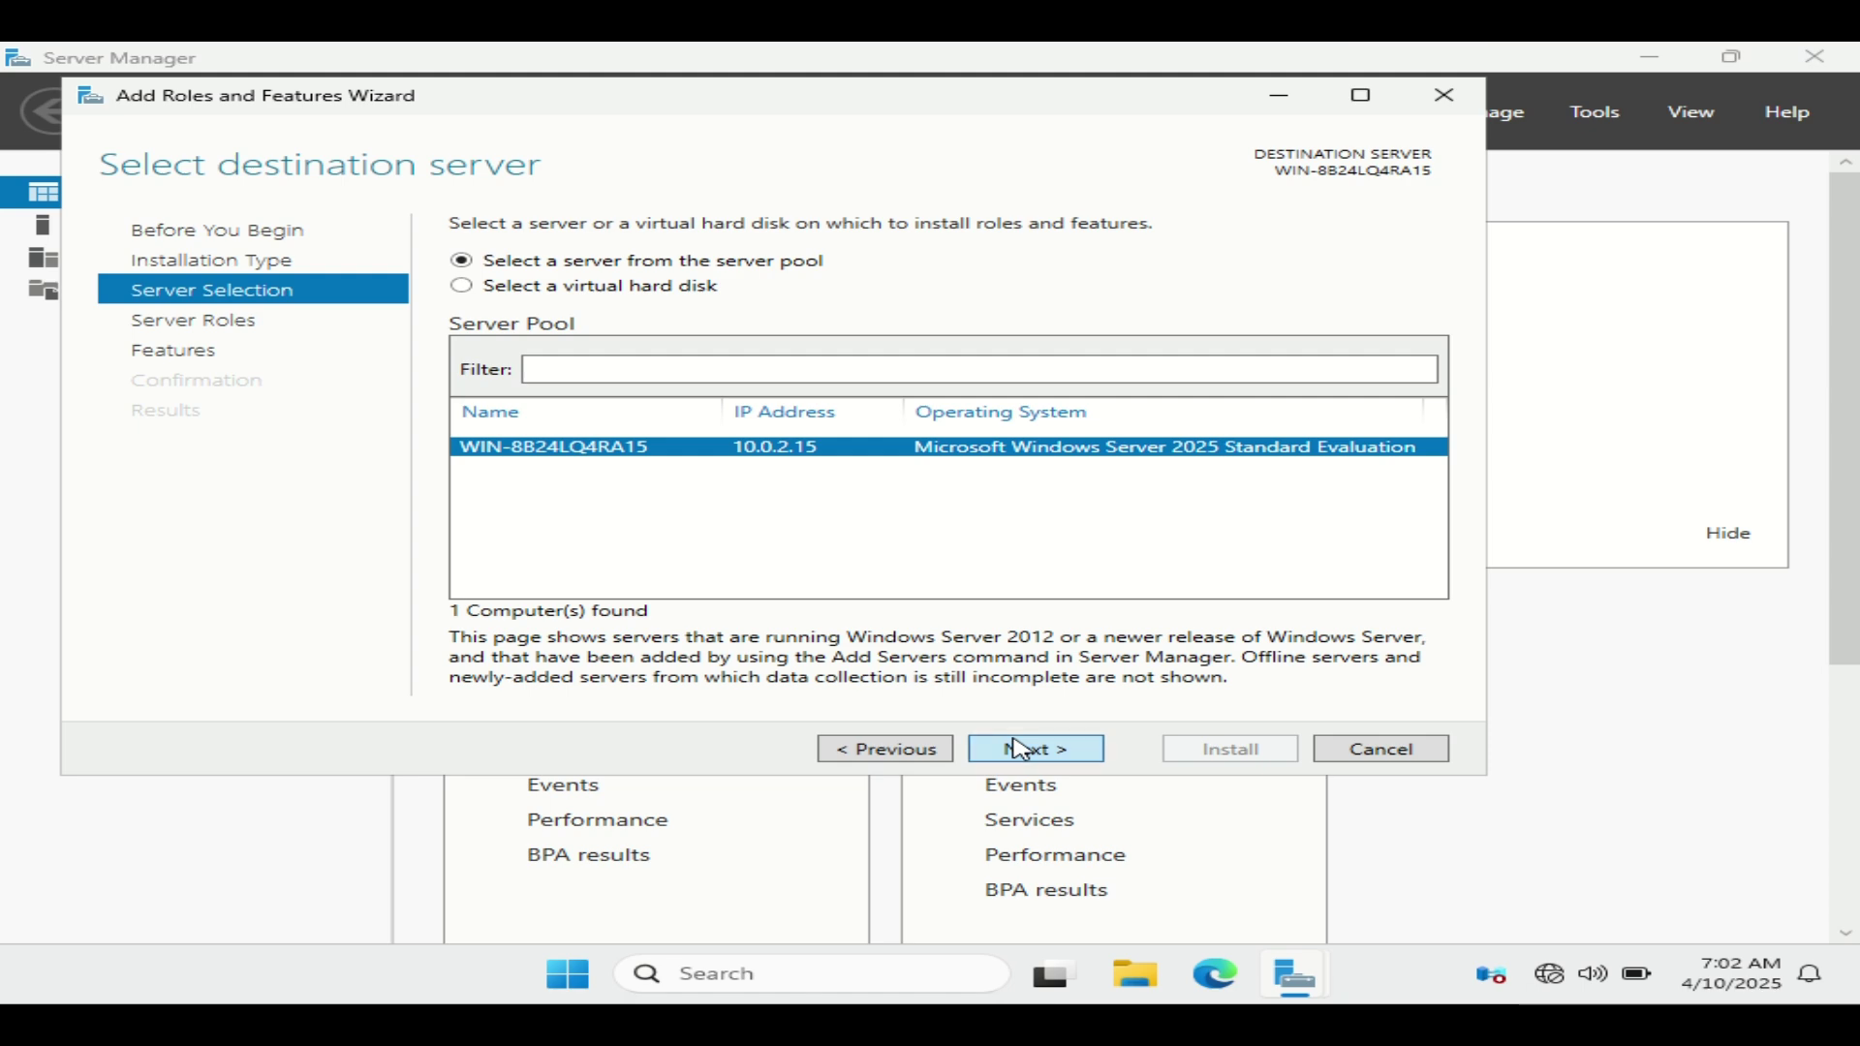
click(1020, 747)
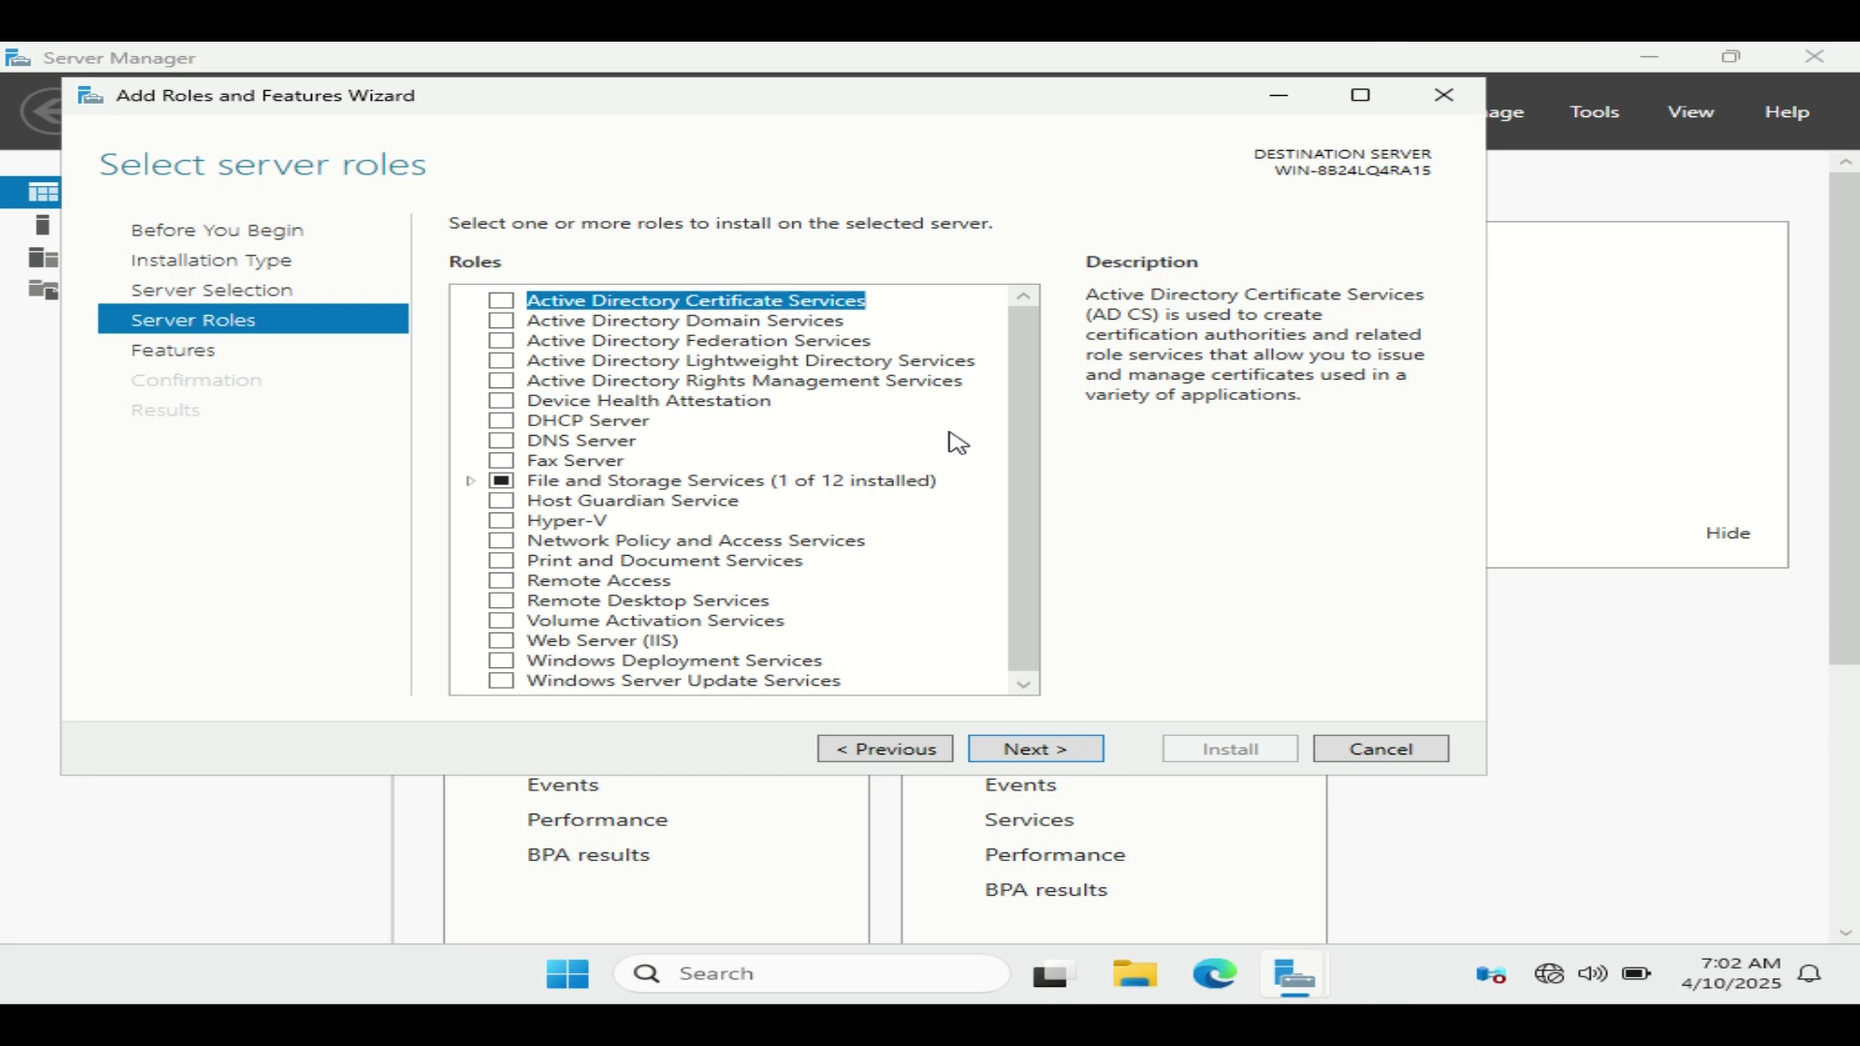
Step: Select the AD LDS role with its management tools, leaving features unchanged, and reach the AD LDS page
click(501, 361)
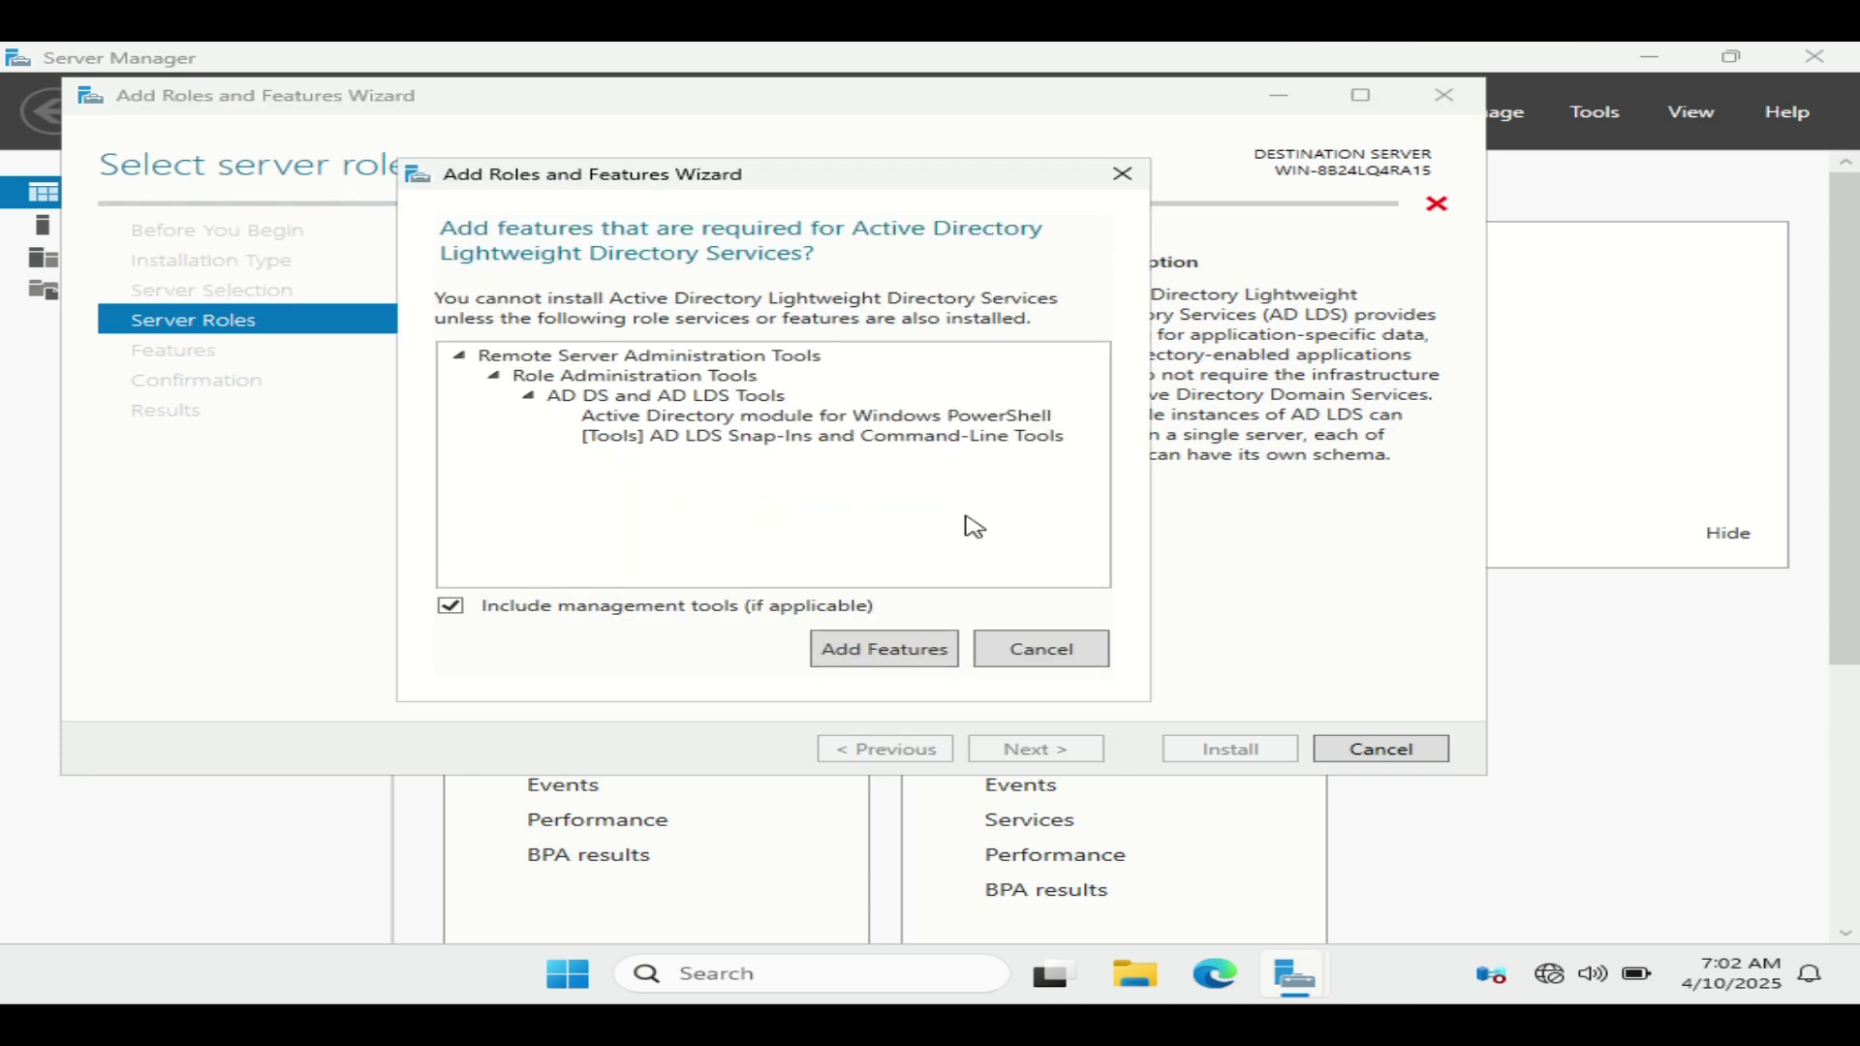
click(874, 656)
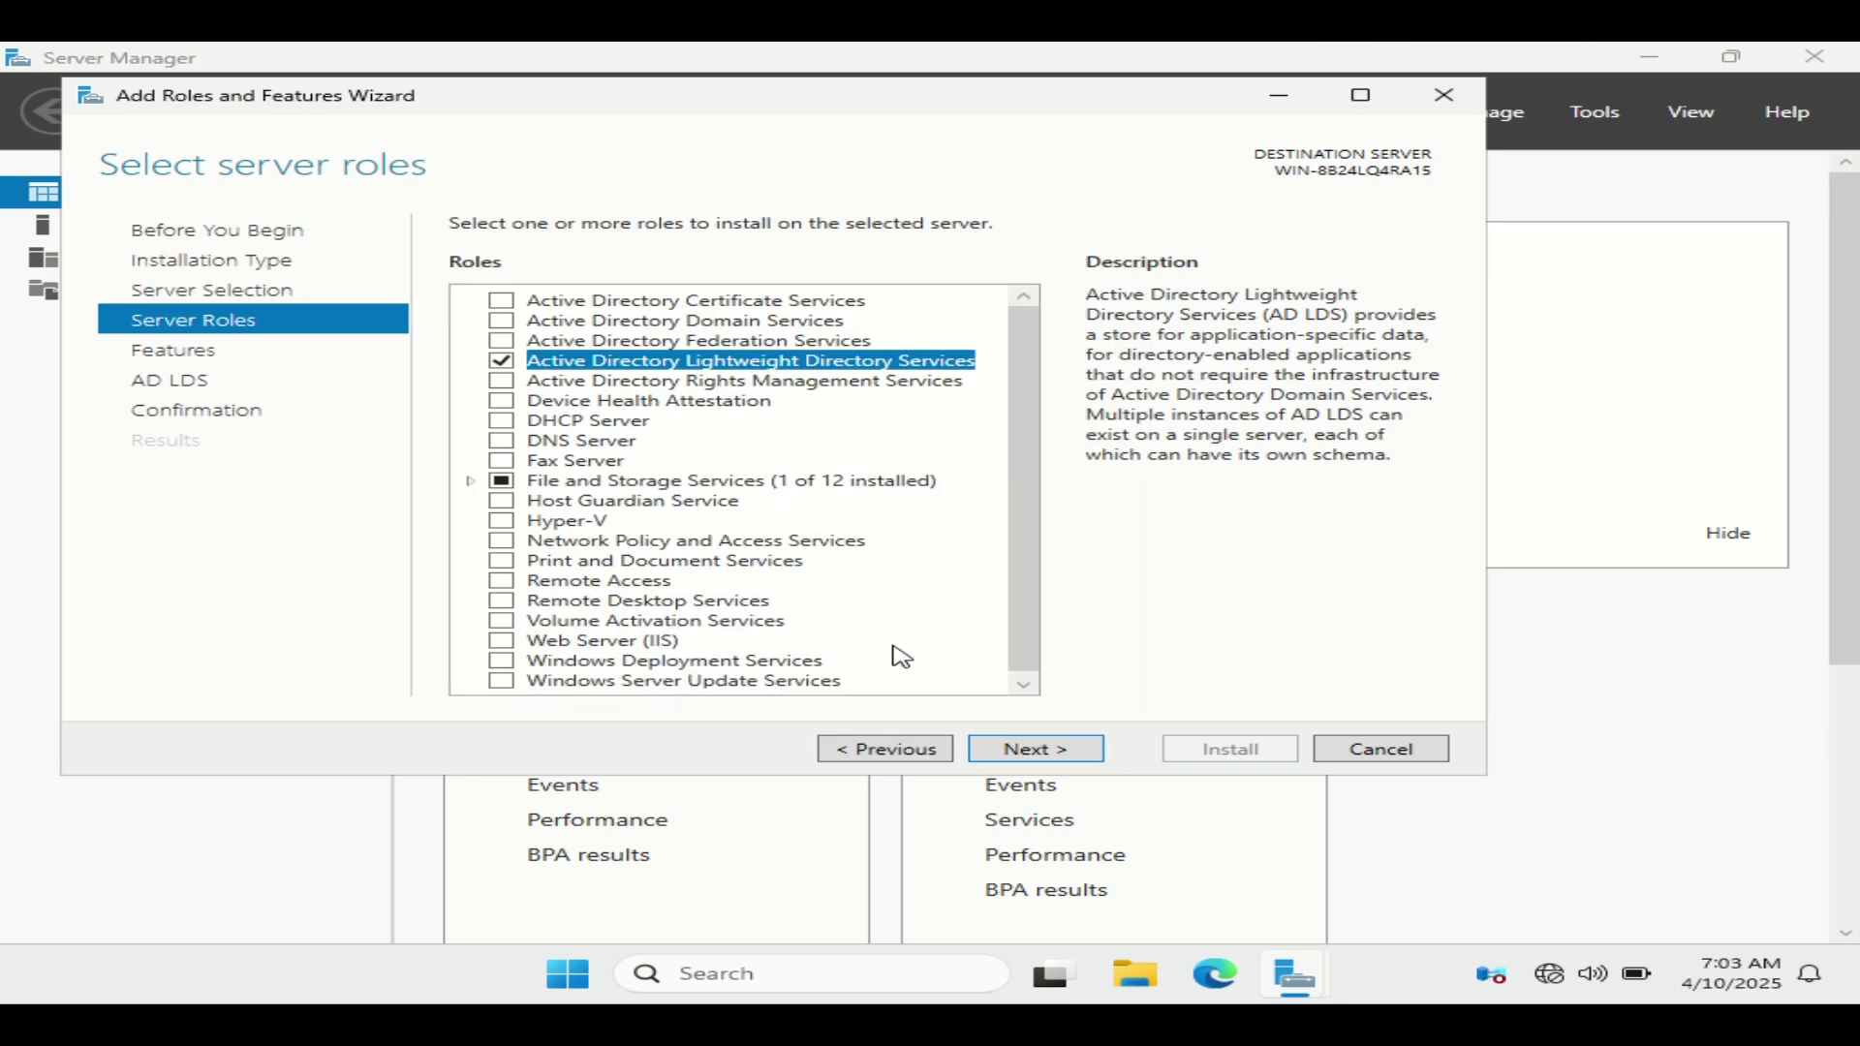
click(1027, 746)
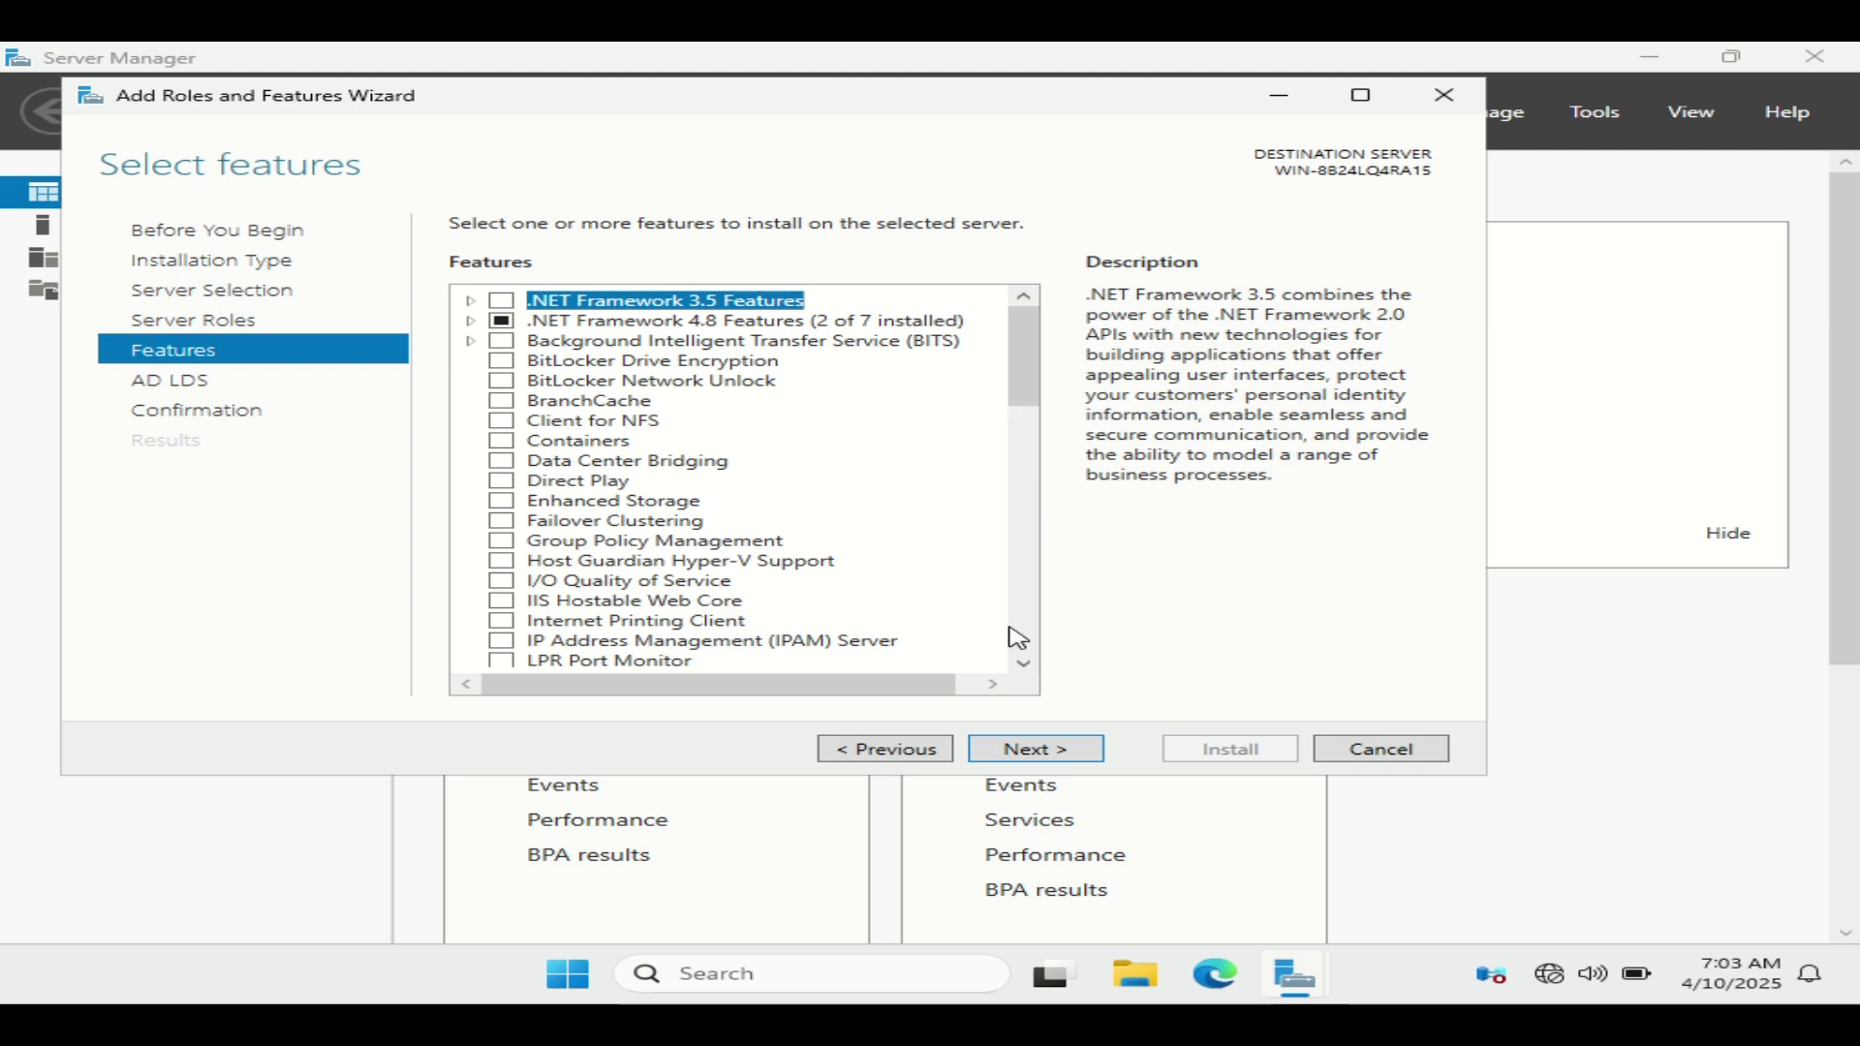
drag(1012, 388, 1063, 681)
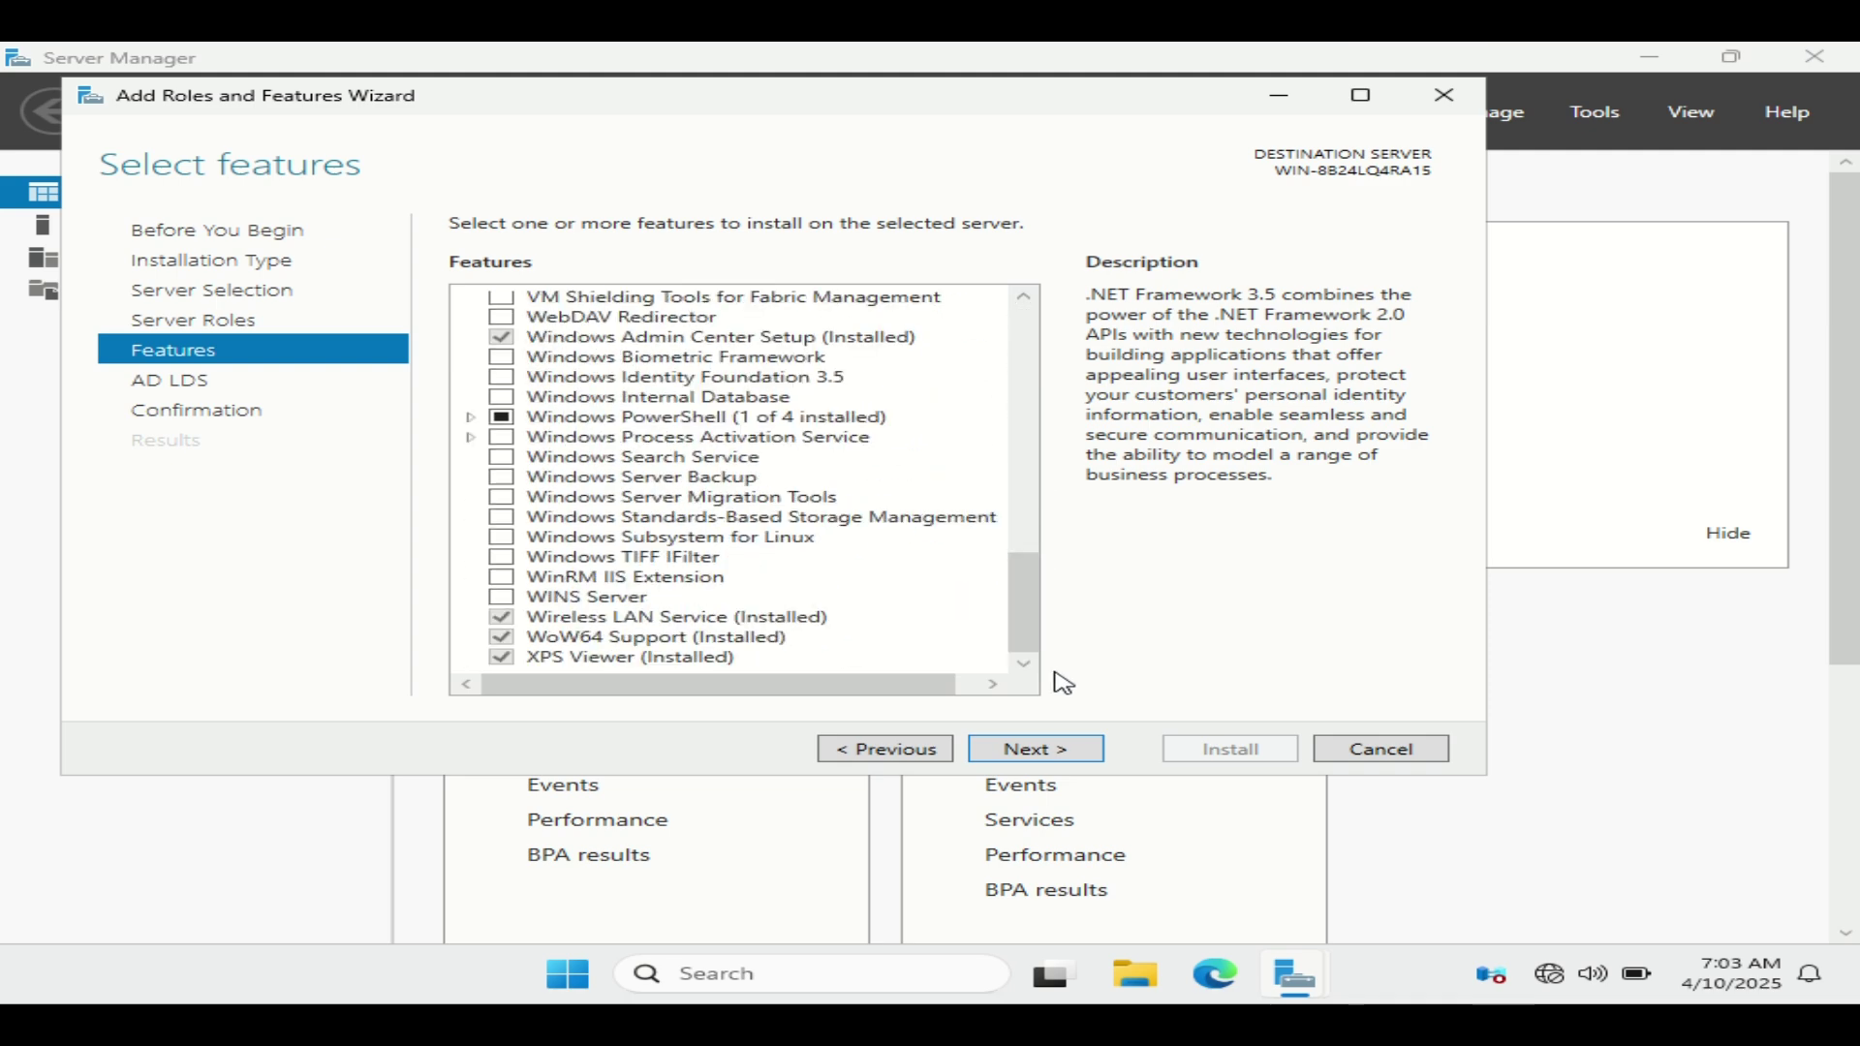
click(1058, 762)
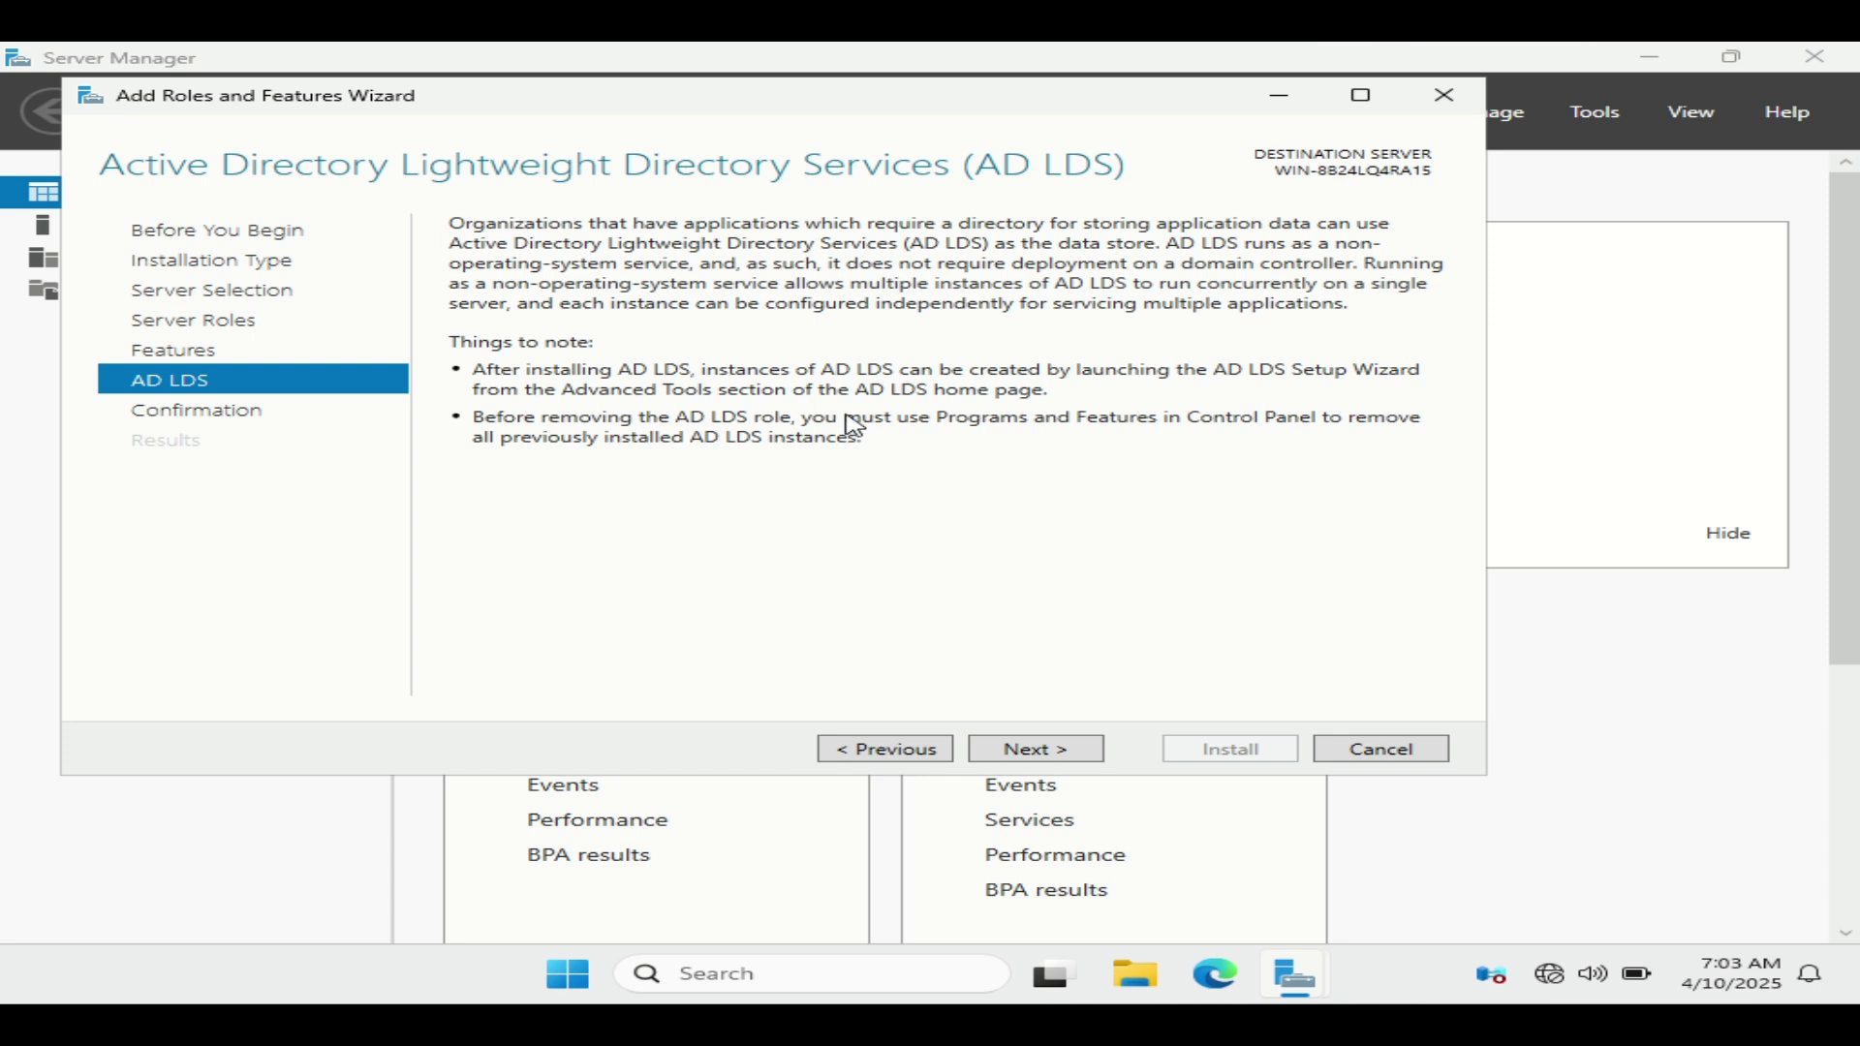
Step: Allow automatic restart, install AD LDS with its tools, and close the finished wizard
click(1042, 750)
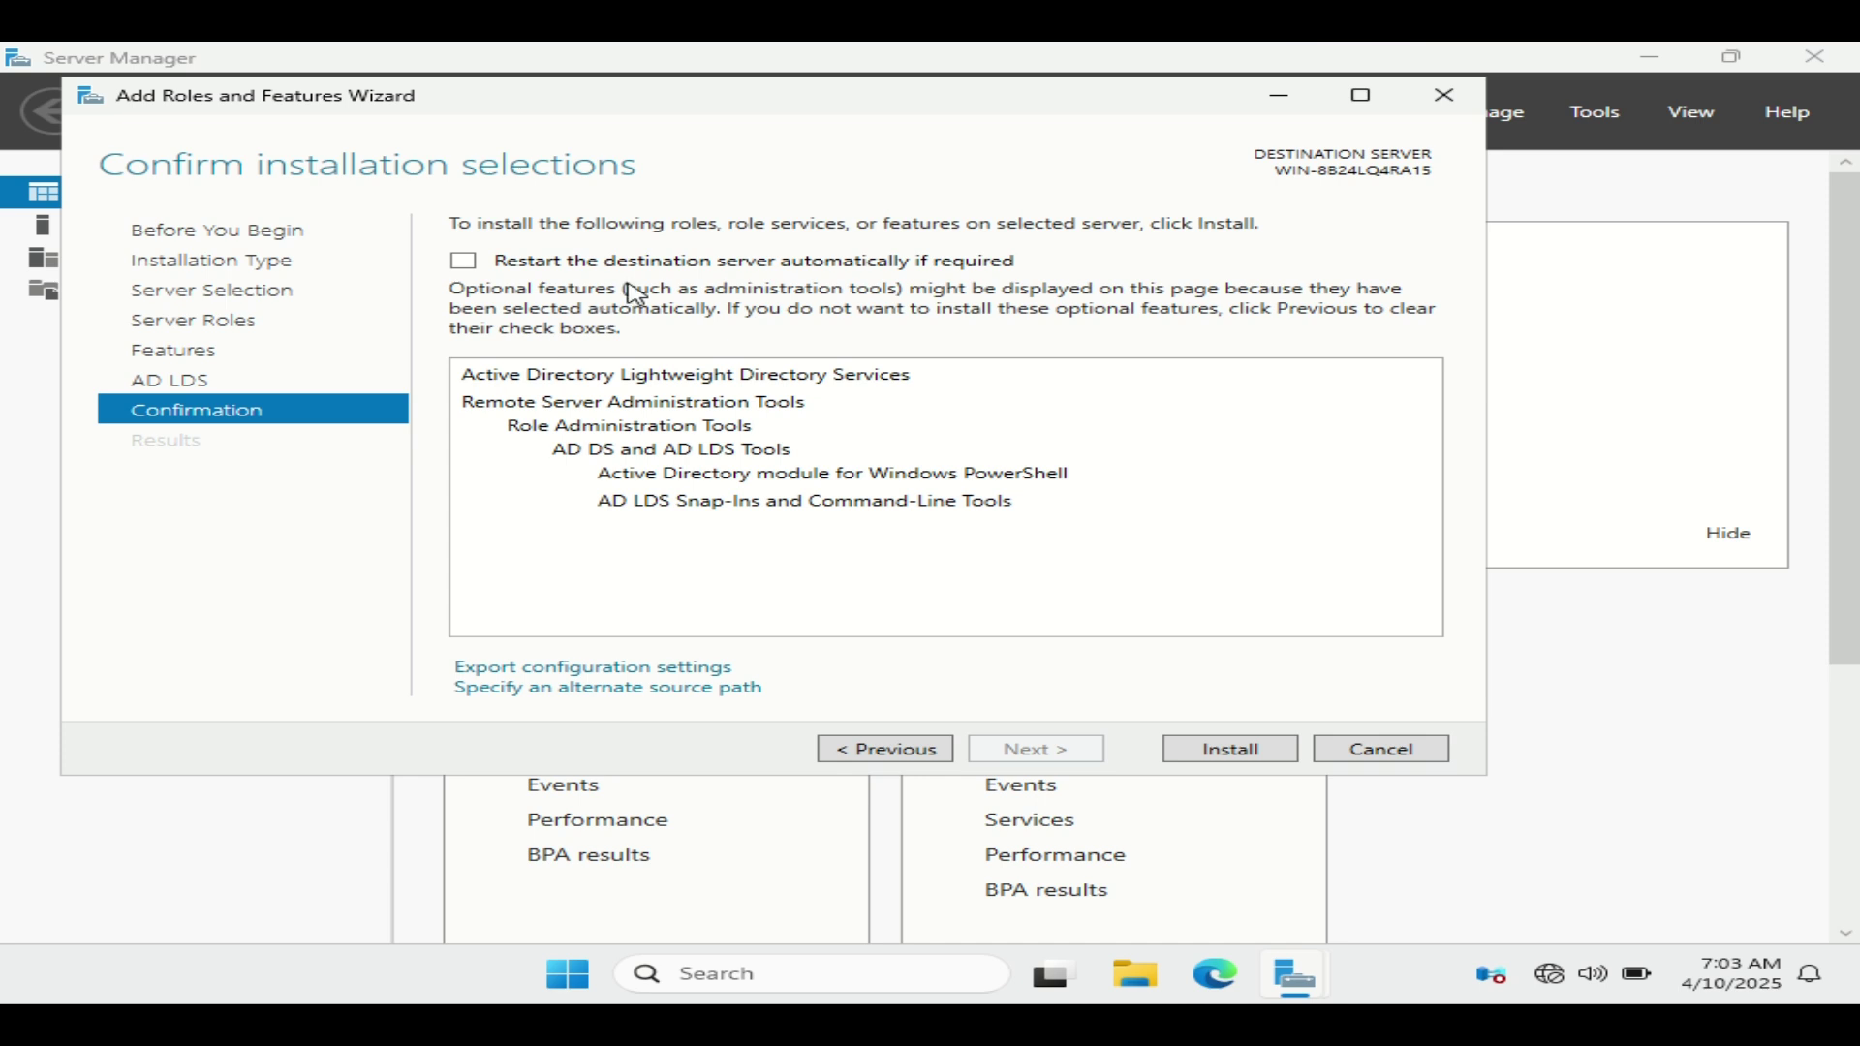
click(464, 262)
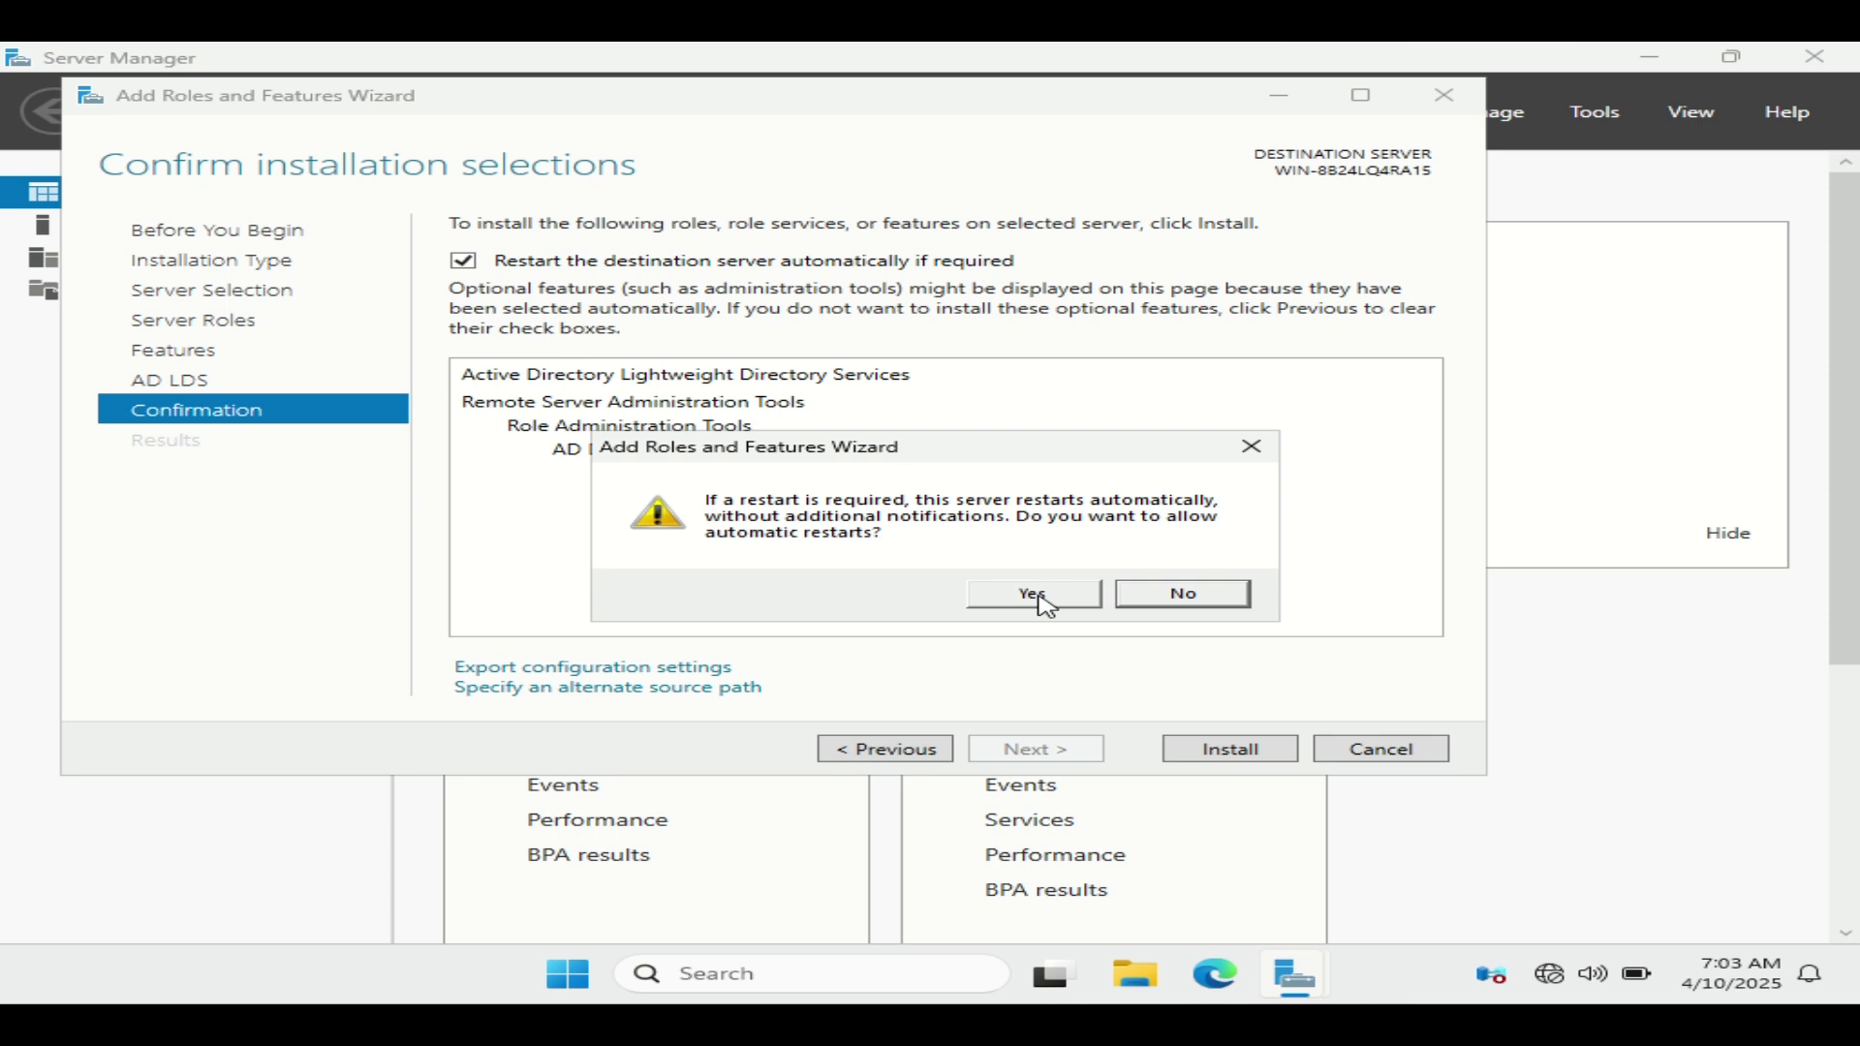
click(1044, 605)
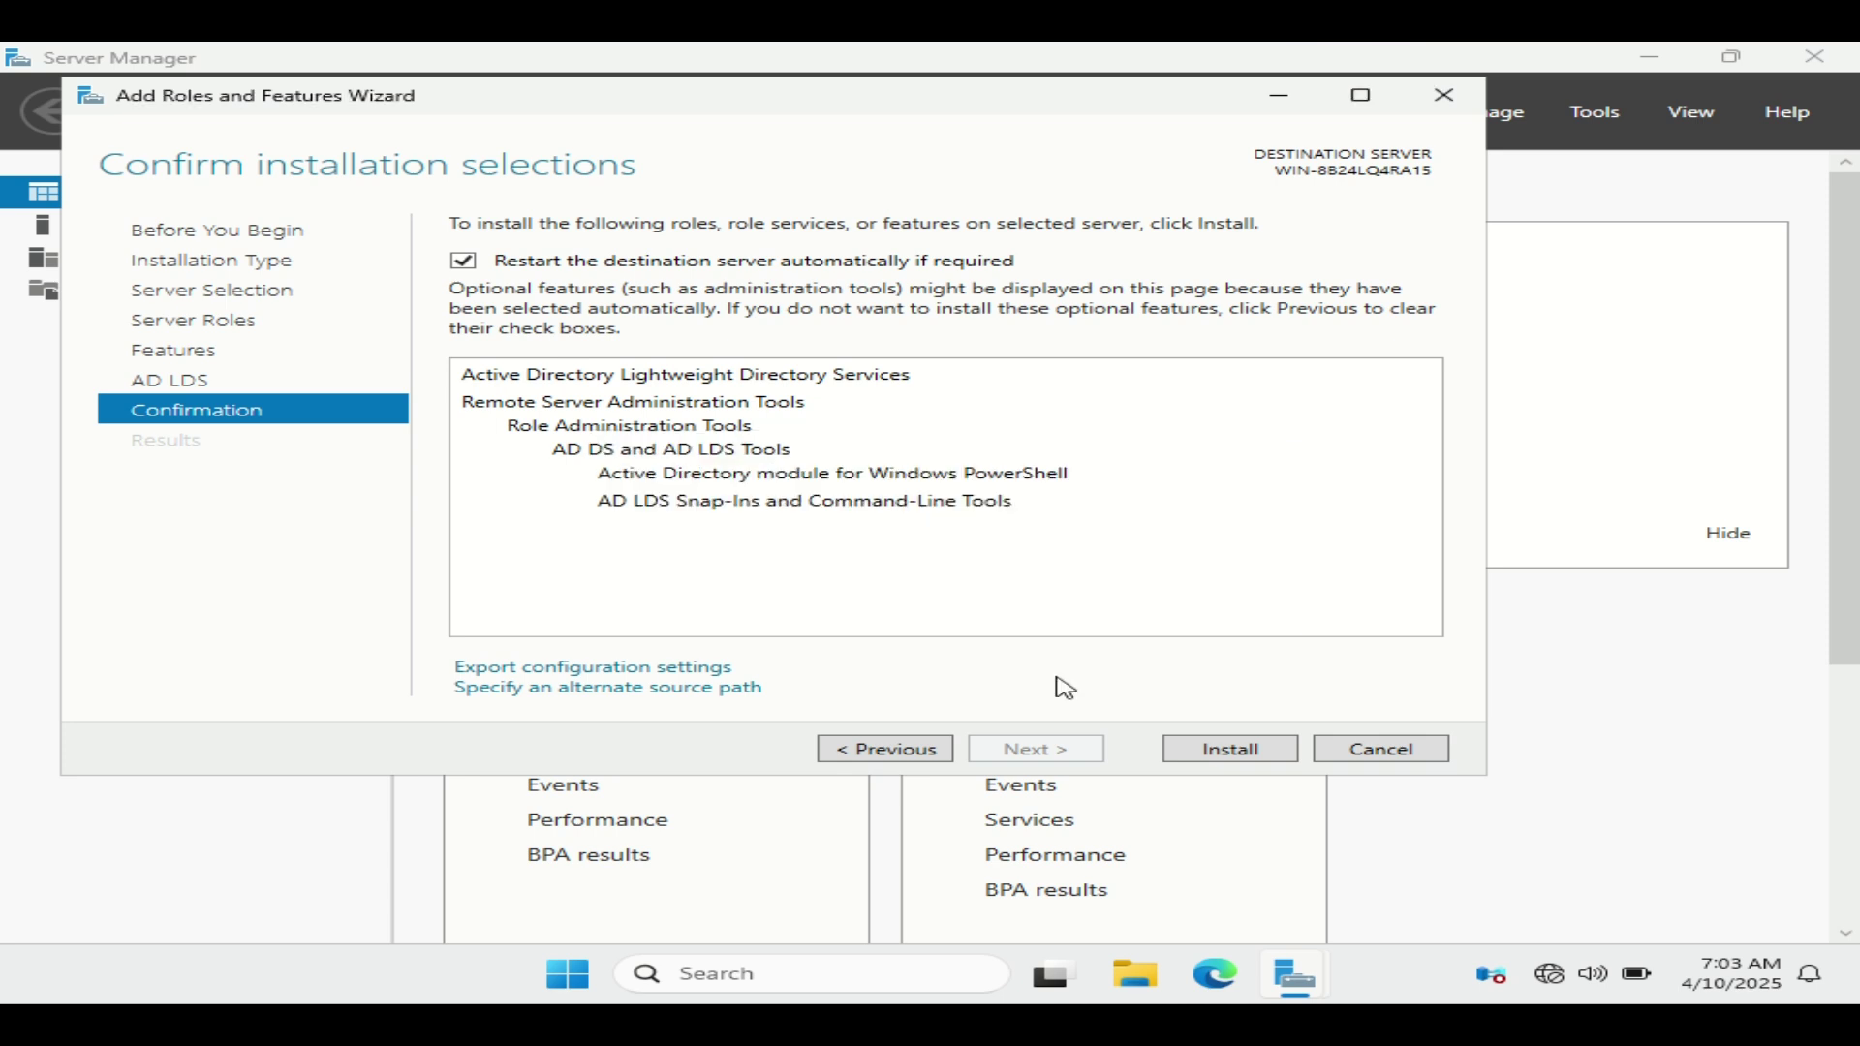
click(1230, 750)
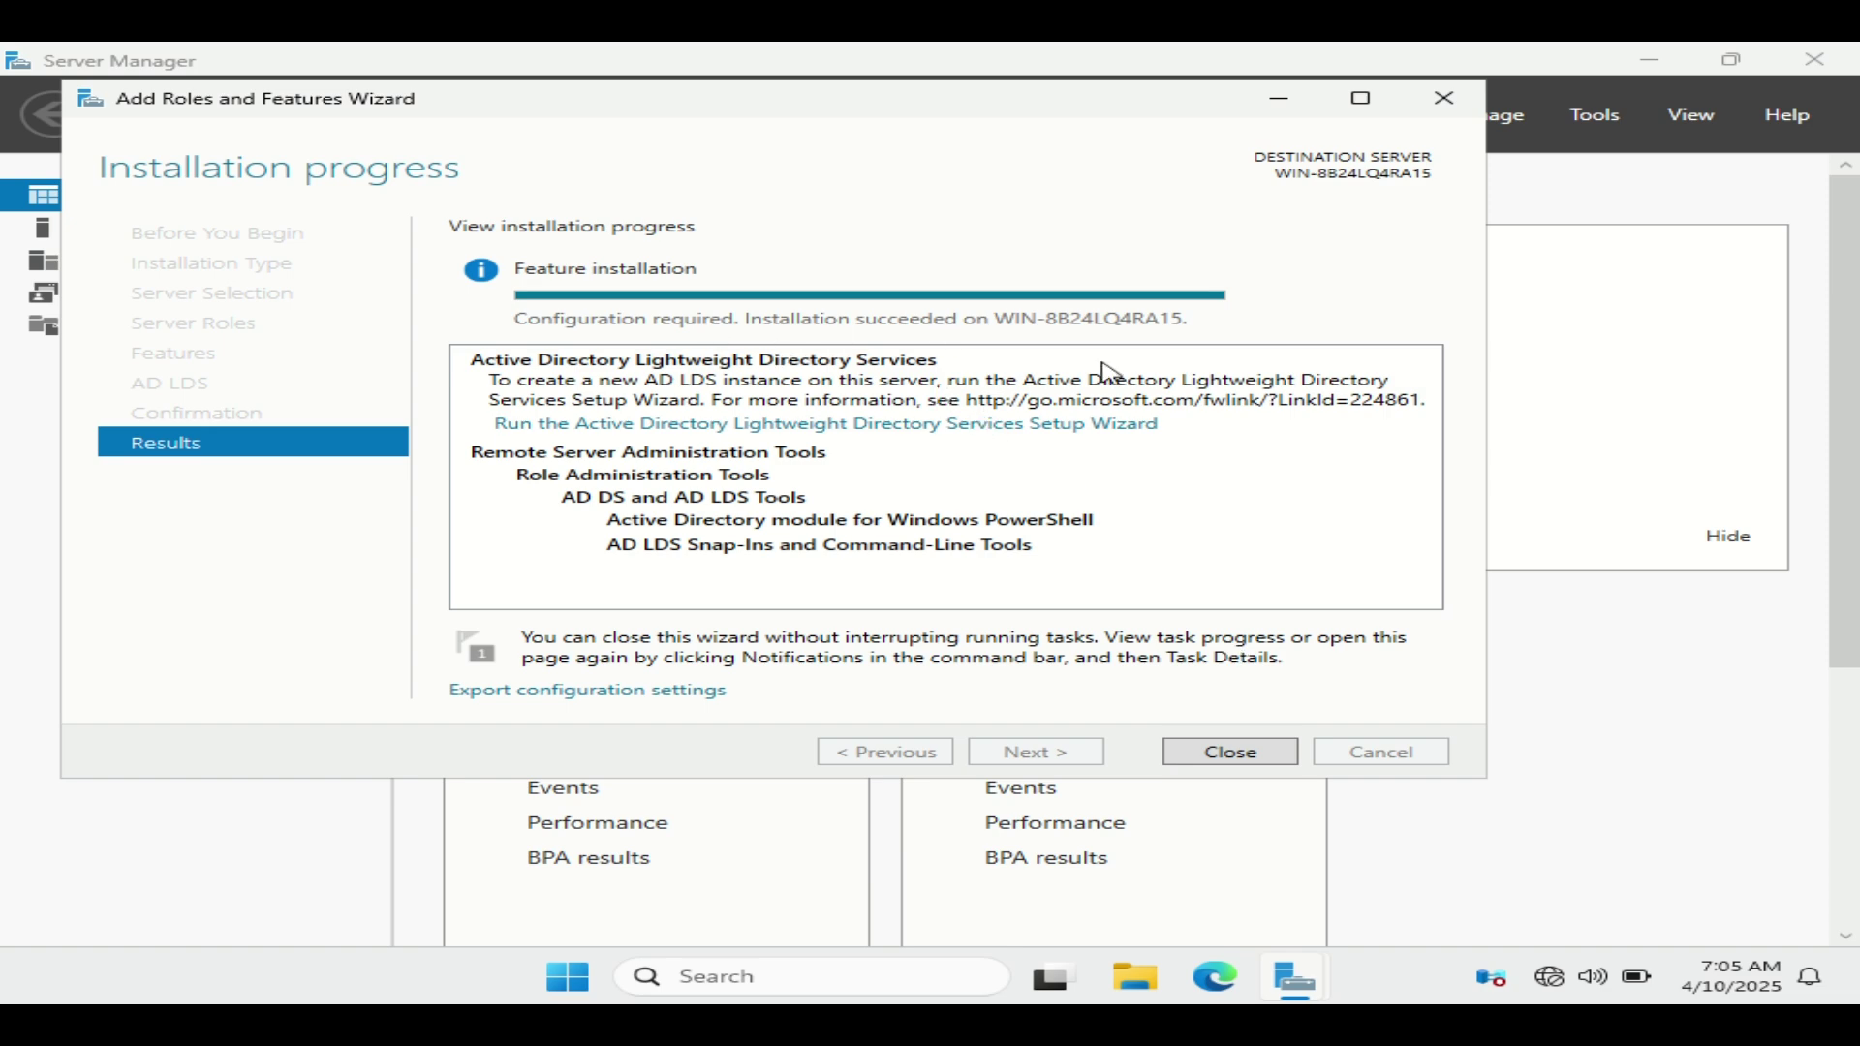
click(1226, 749)
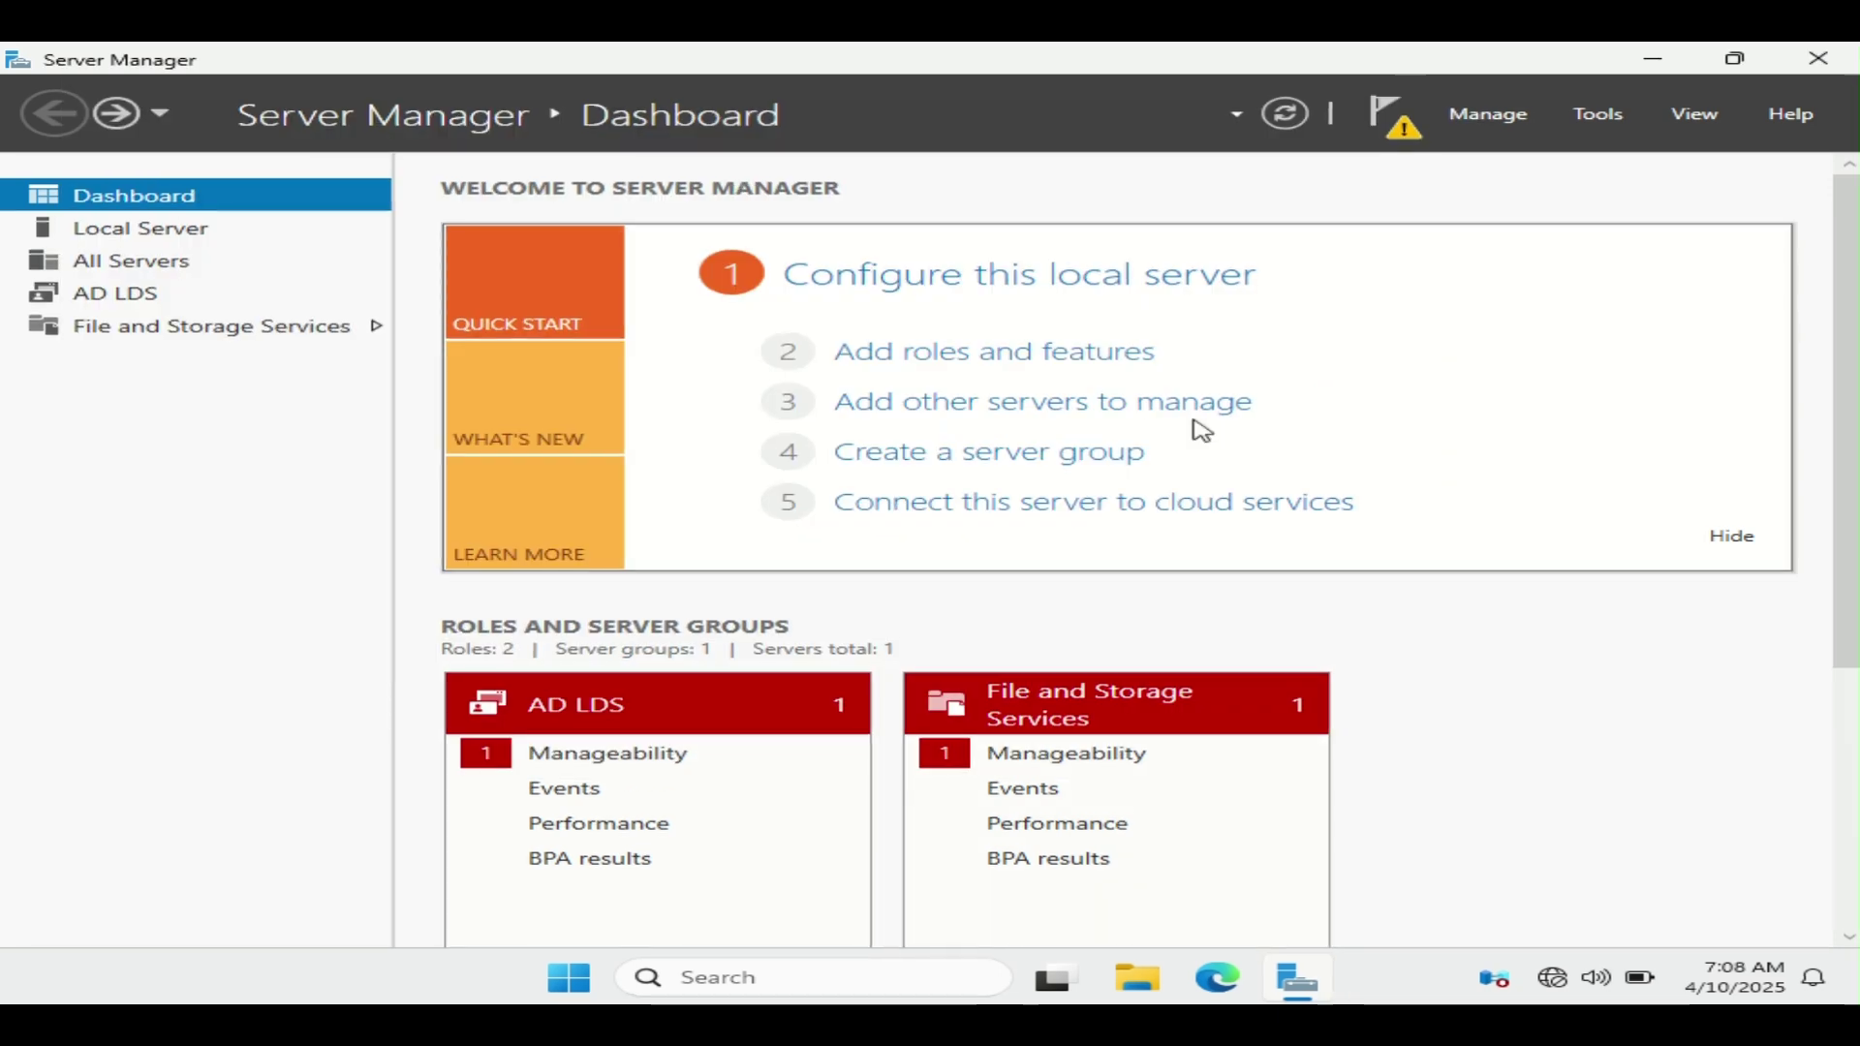
Step: From the notifications, launch the AD LDS Setup Wizard and move past its welcome page
click(1395, 116)
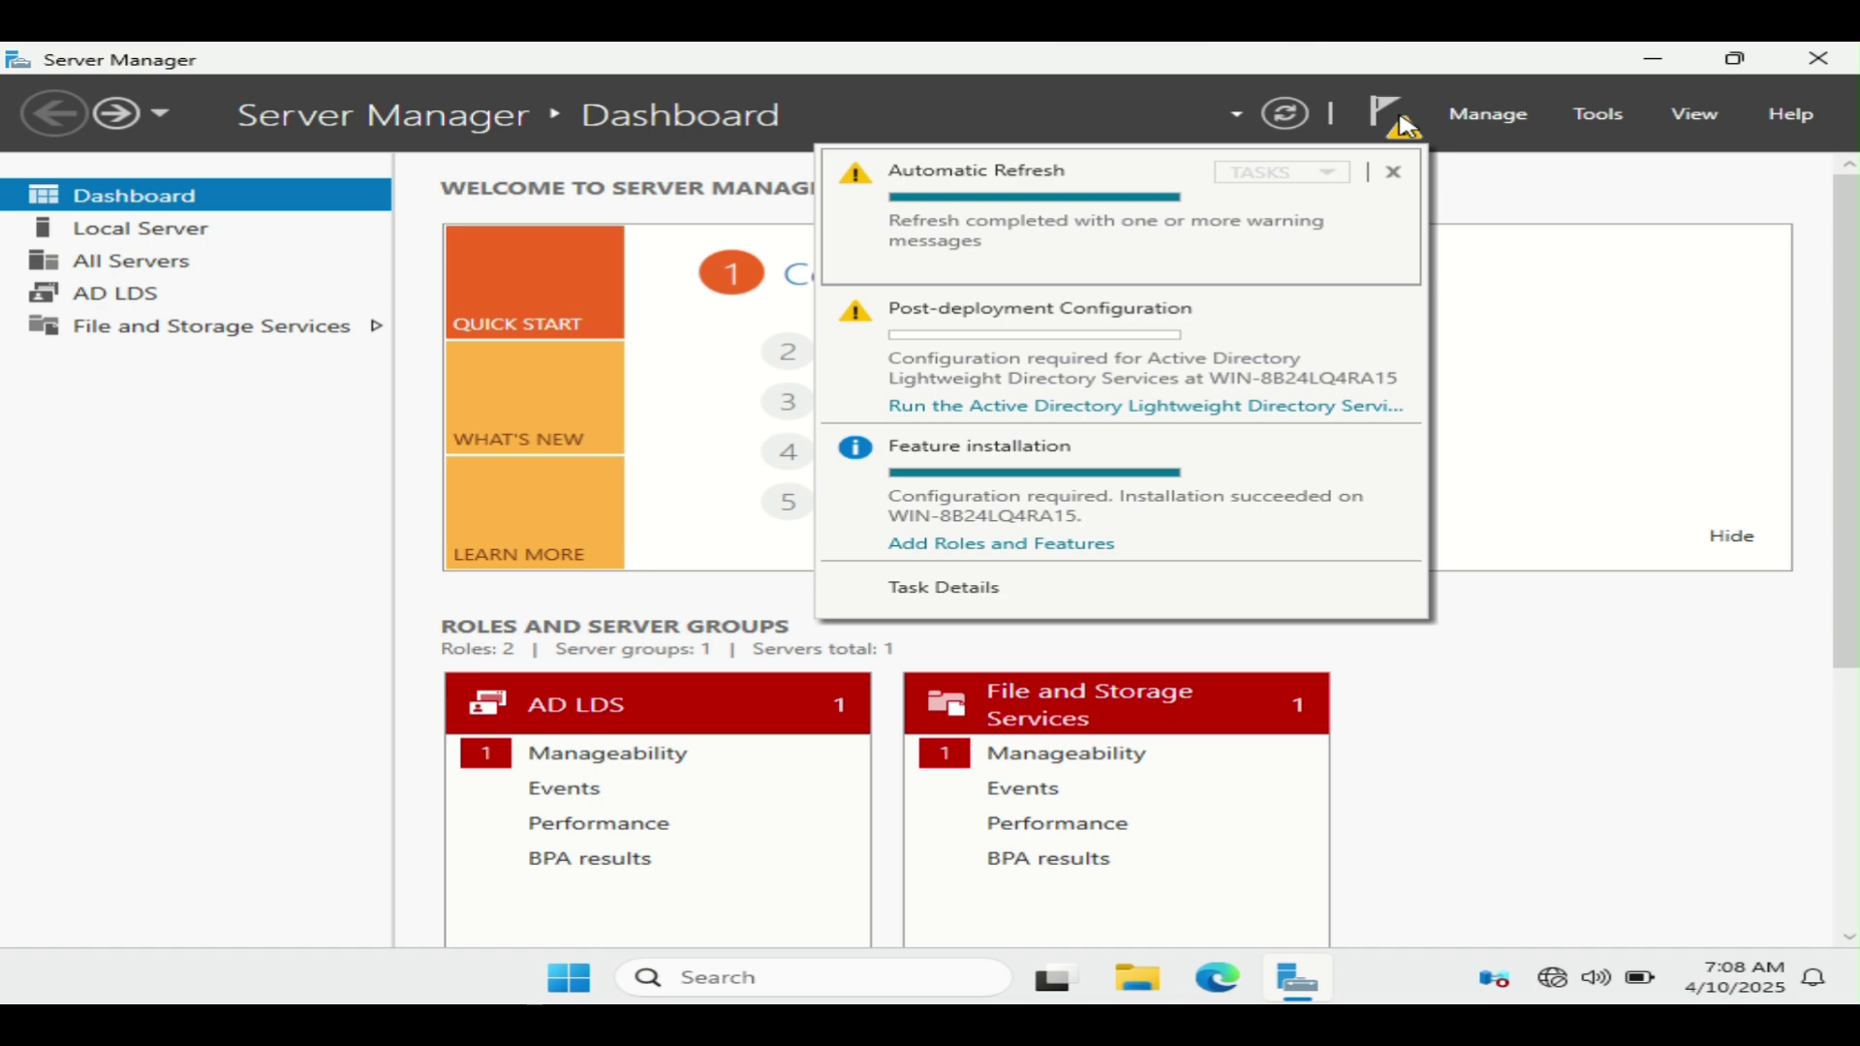
click(1049, 408)
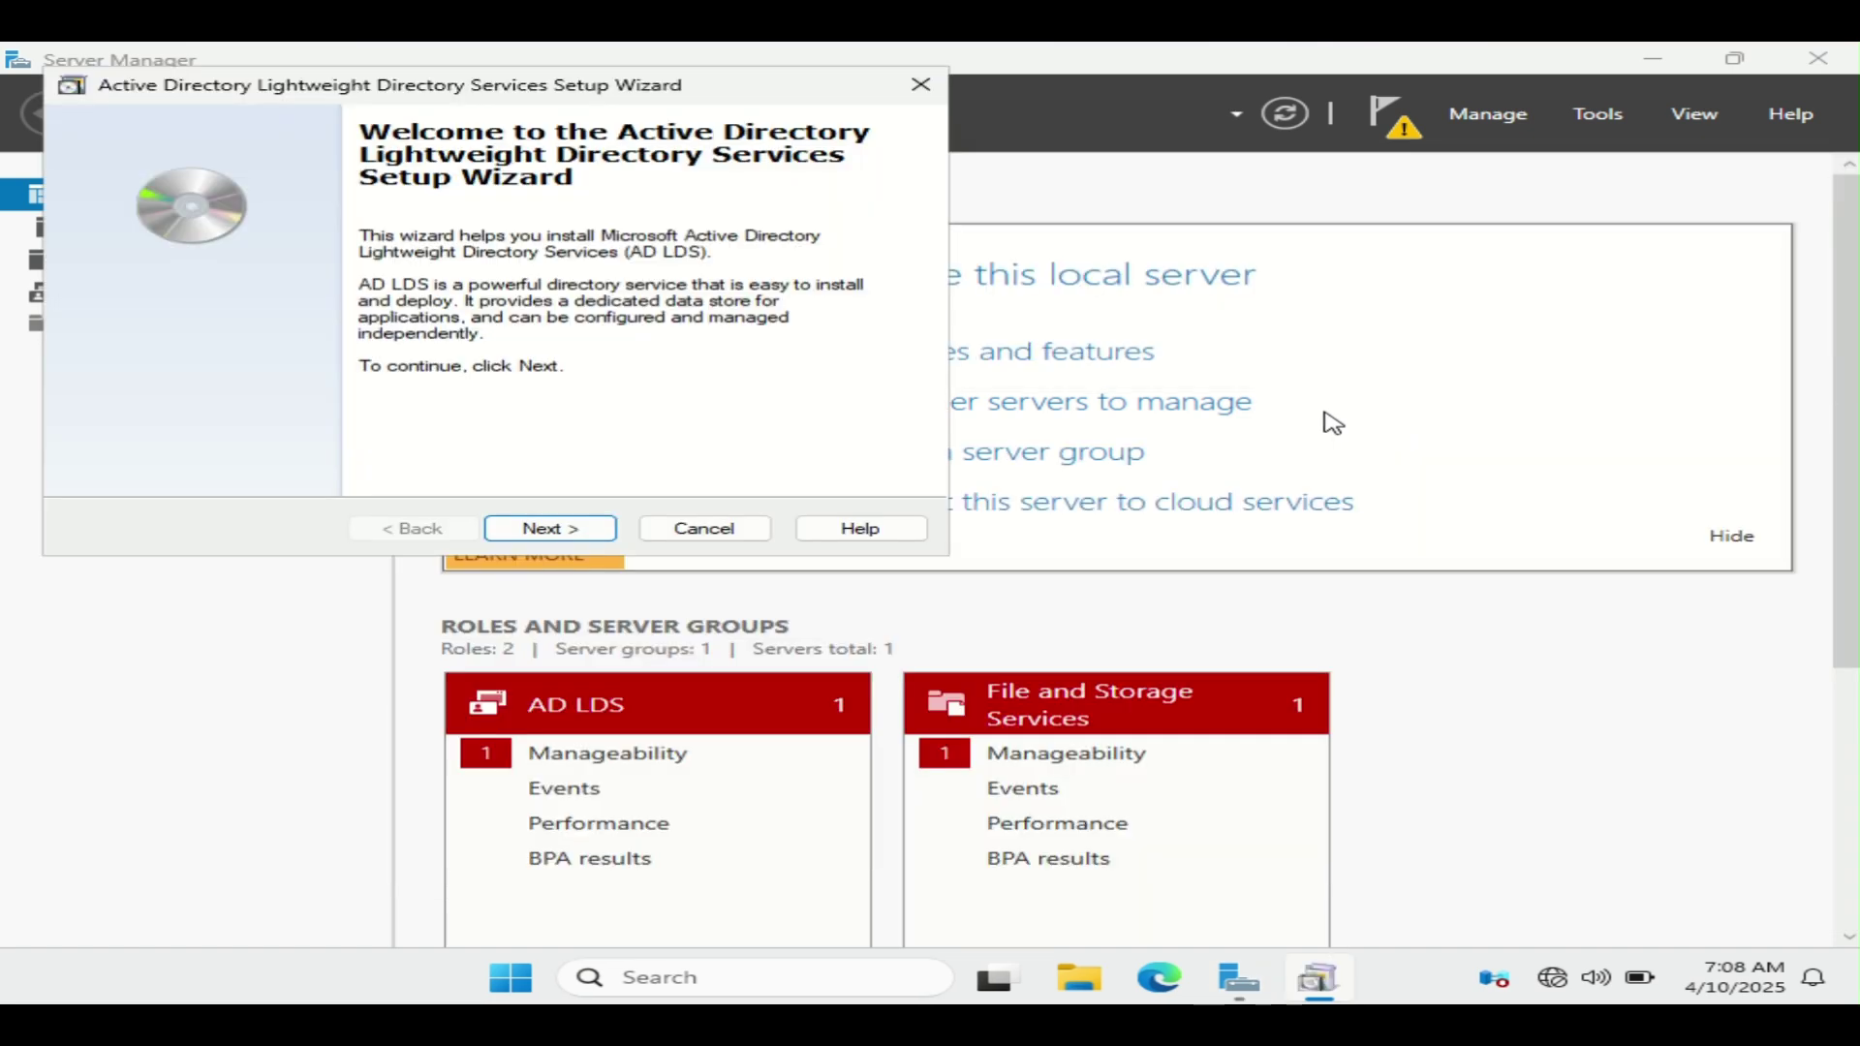
click(552, 528)
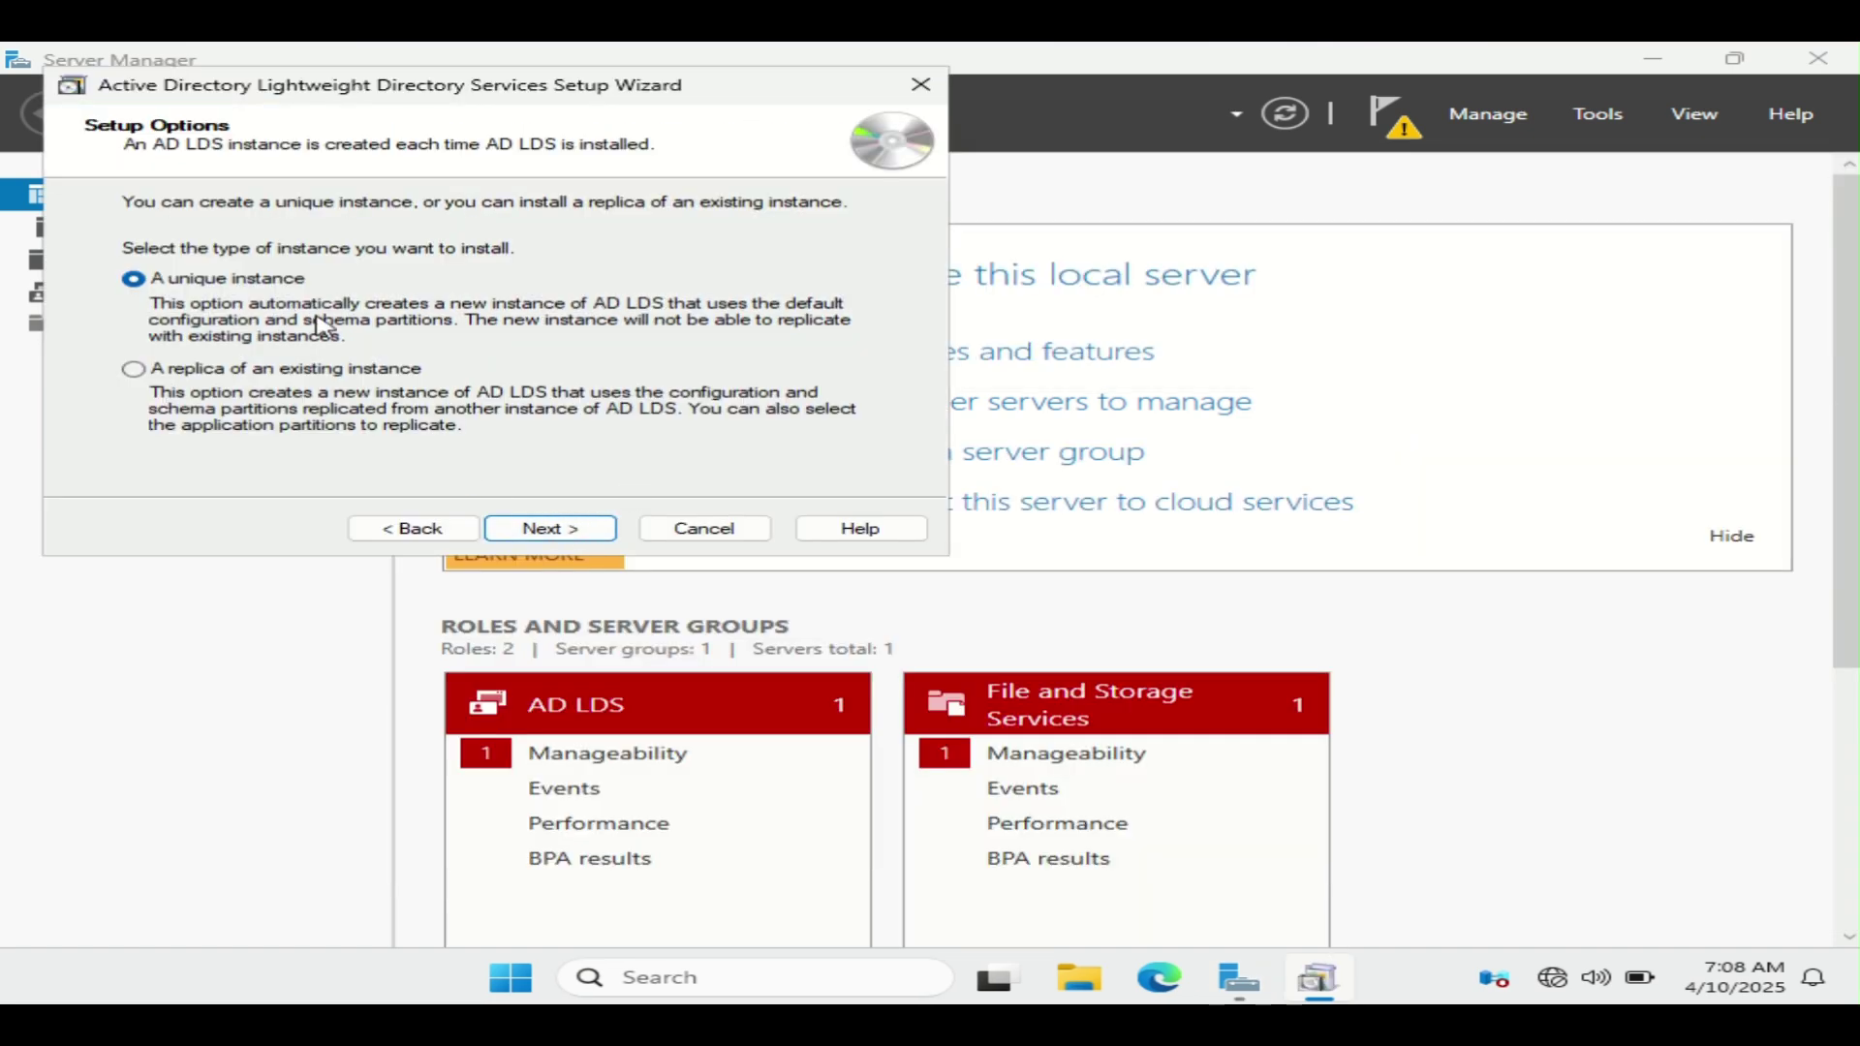
Step: Create a unique AD LDS instance named Test instead of instance1
click(583, 529)
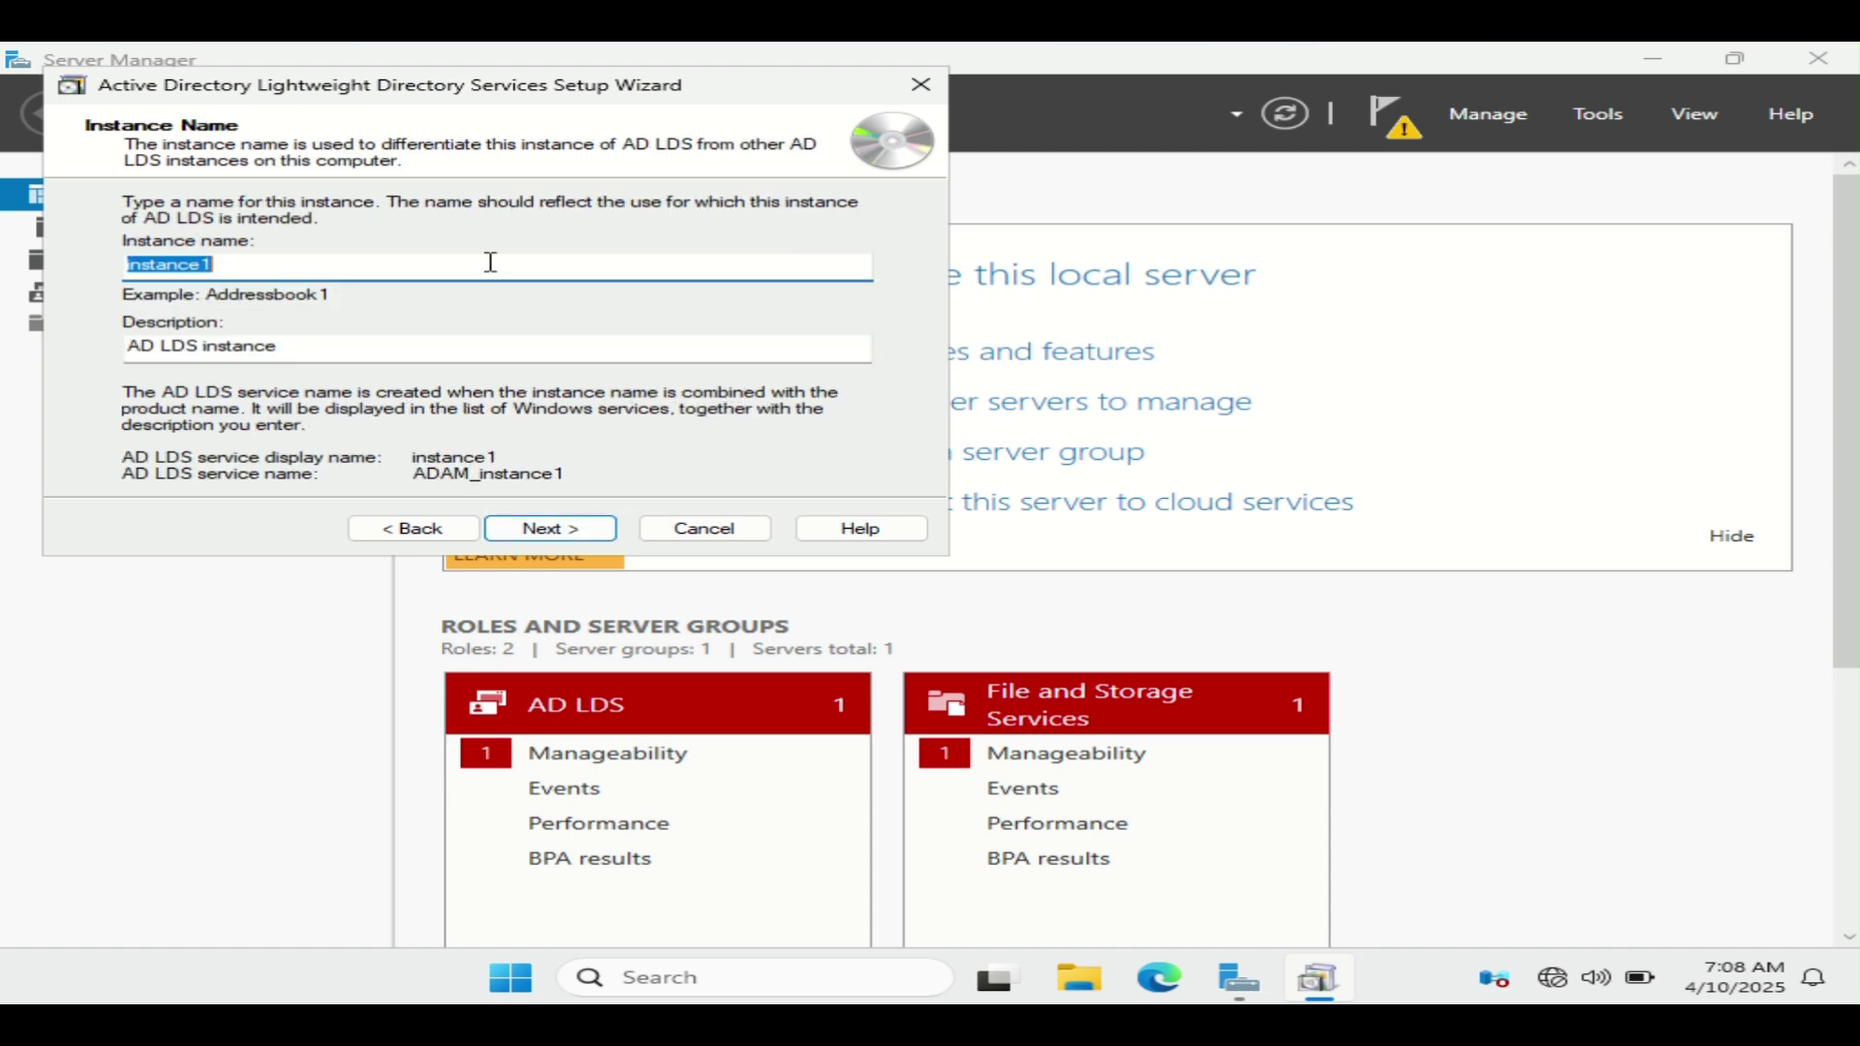
key(BackSpace)
text(Test)
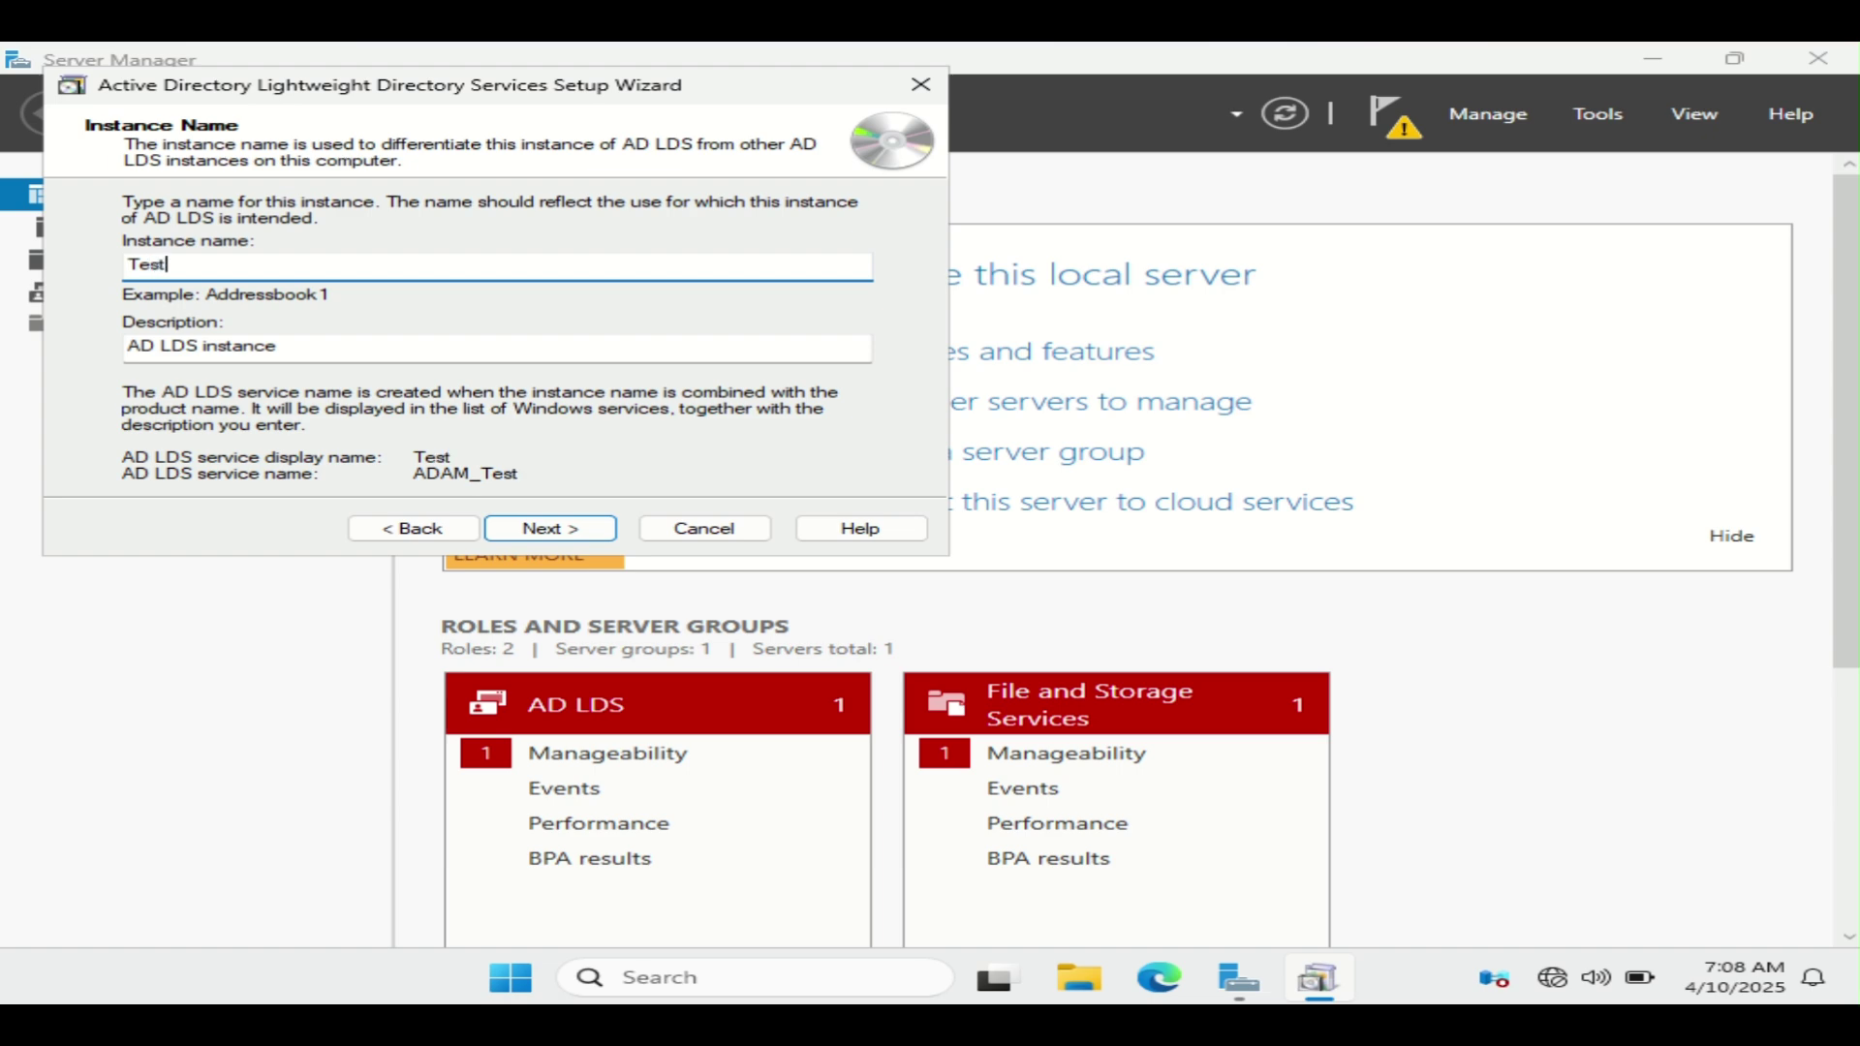
click(550, 529)
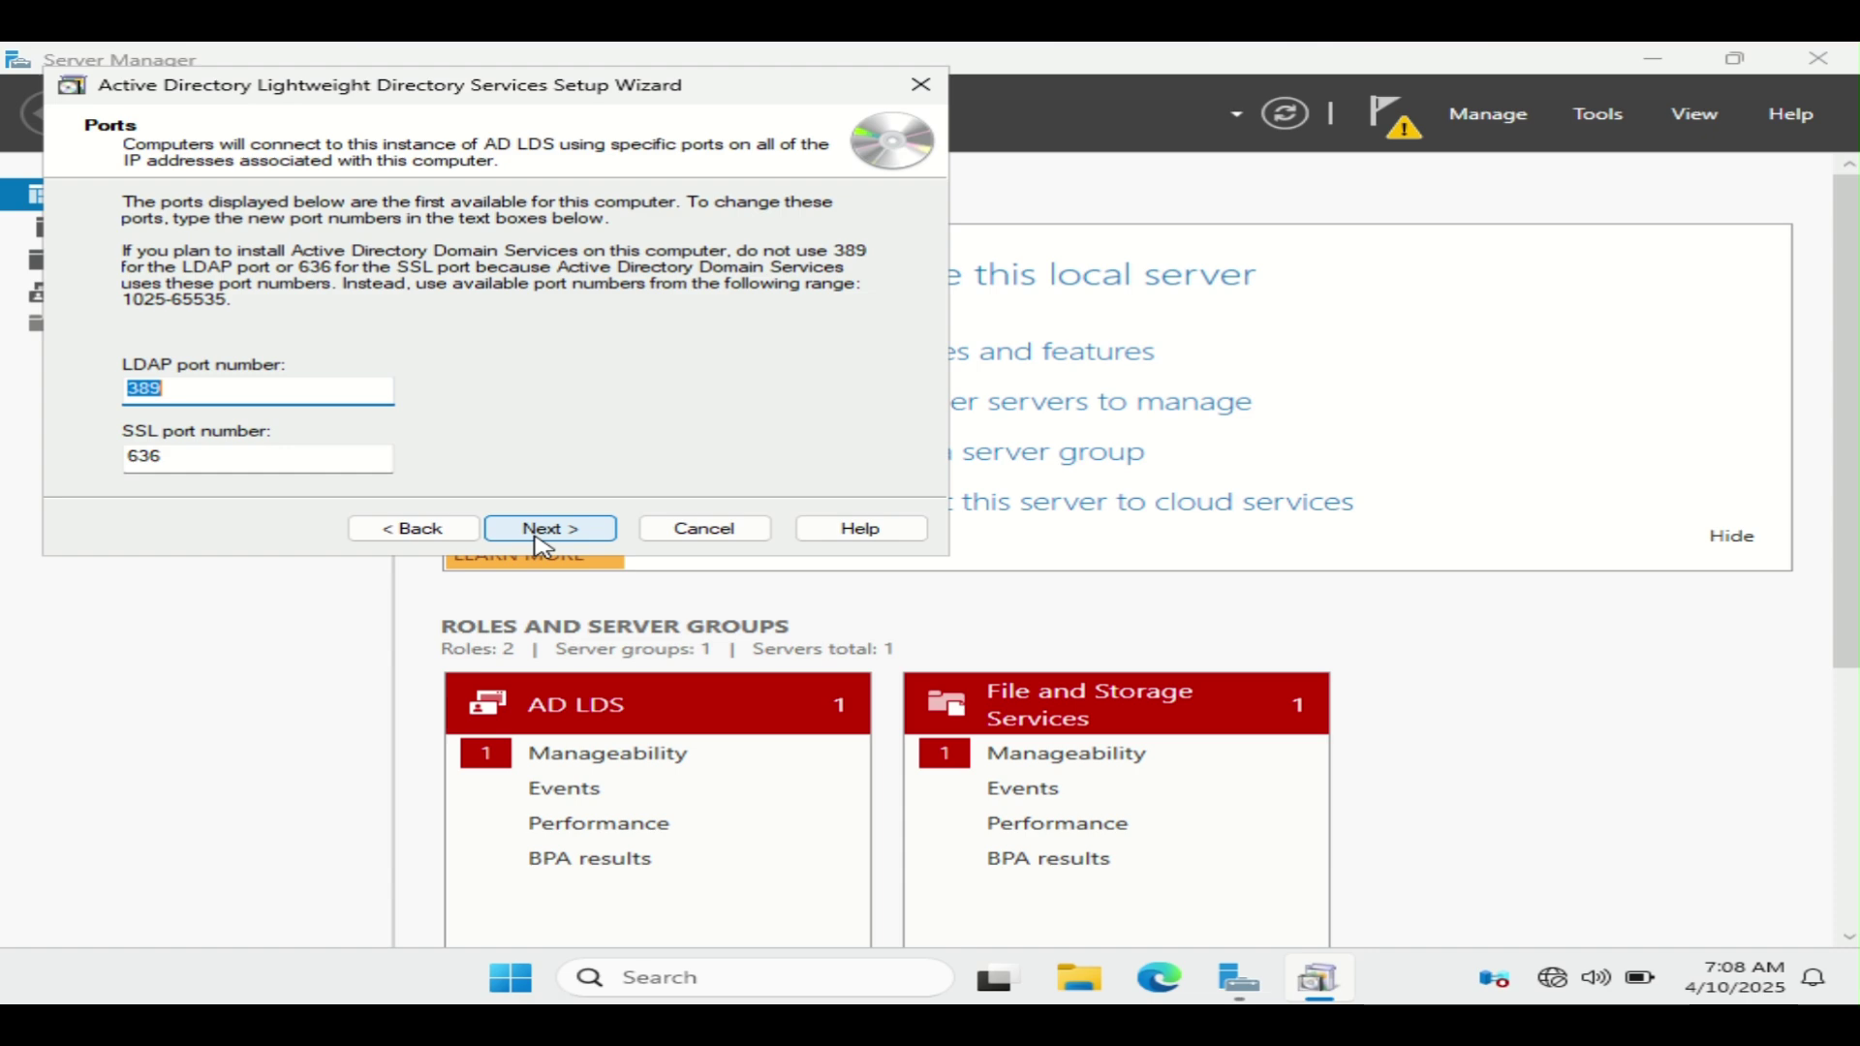
Step: Accept ports 389/636, no application partition and default file locations, then choose This account
click(544, 537)
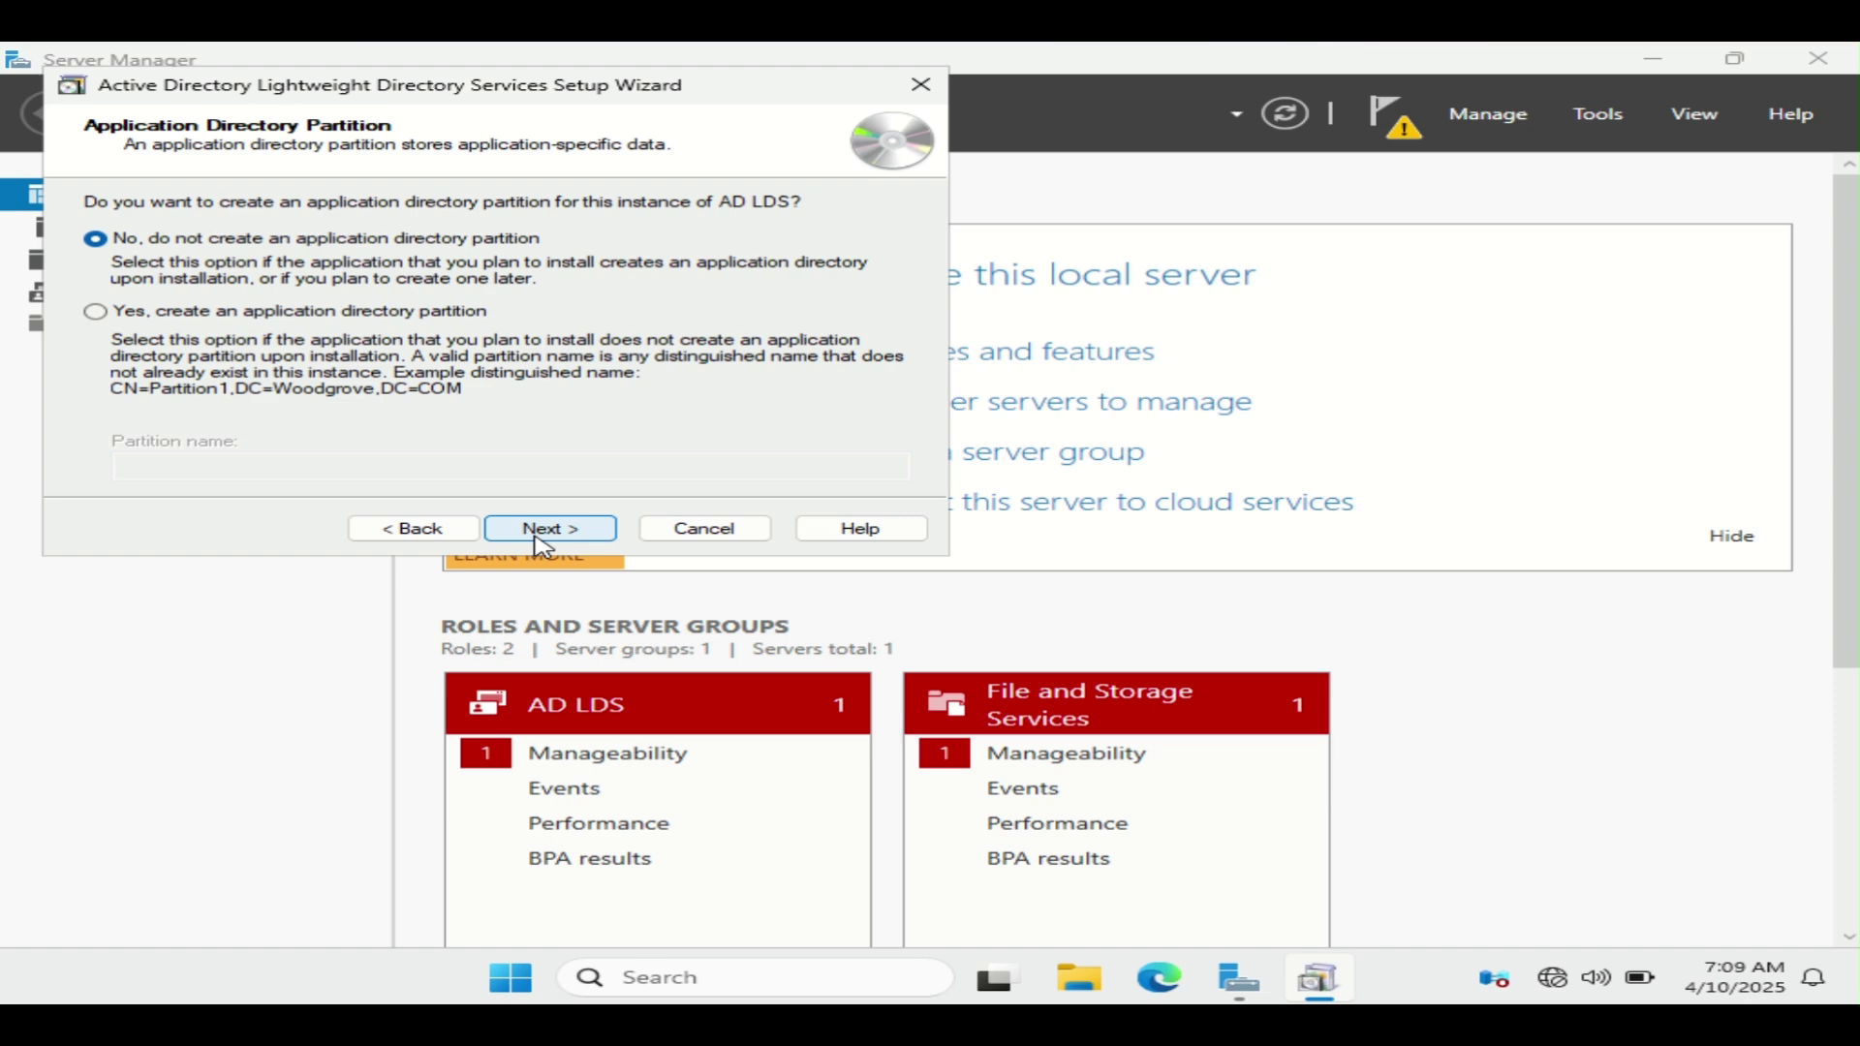
click(545, 537)
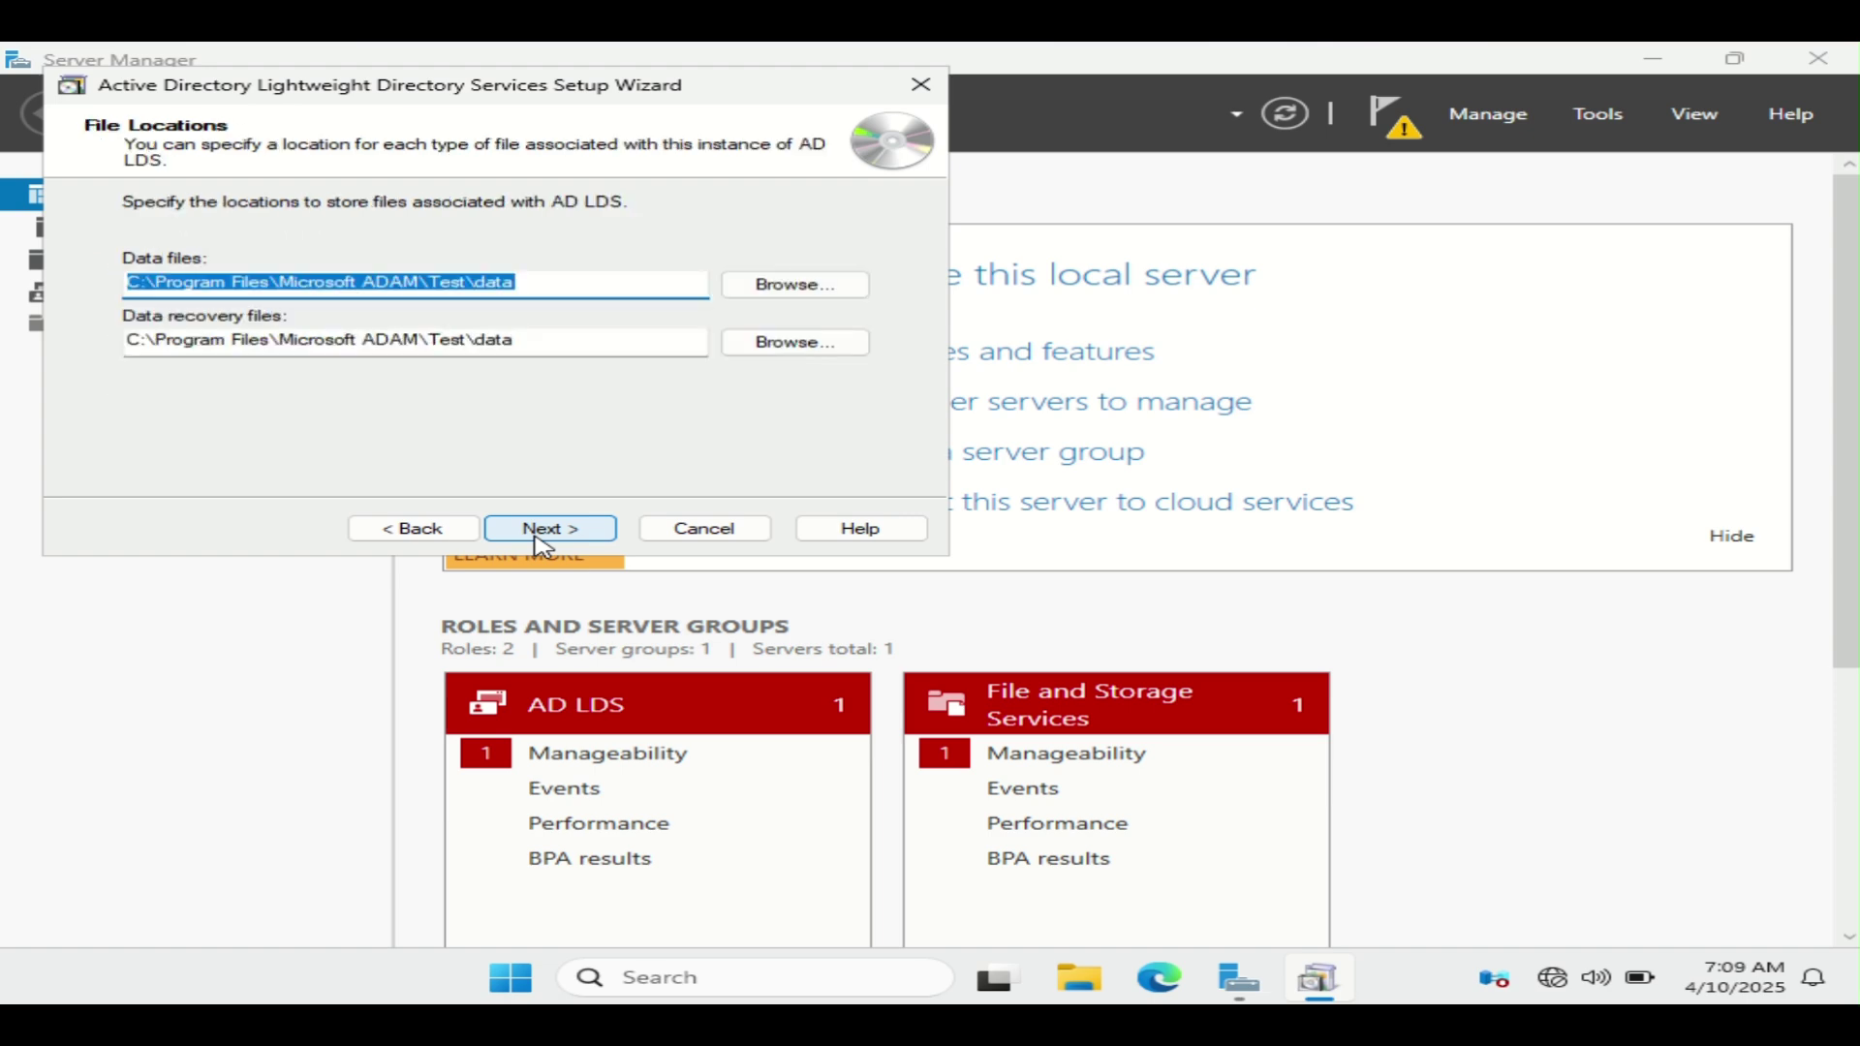
click(544, 537)
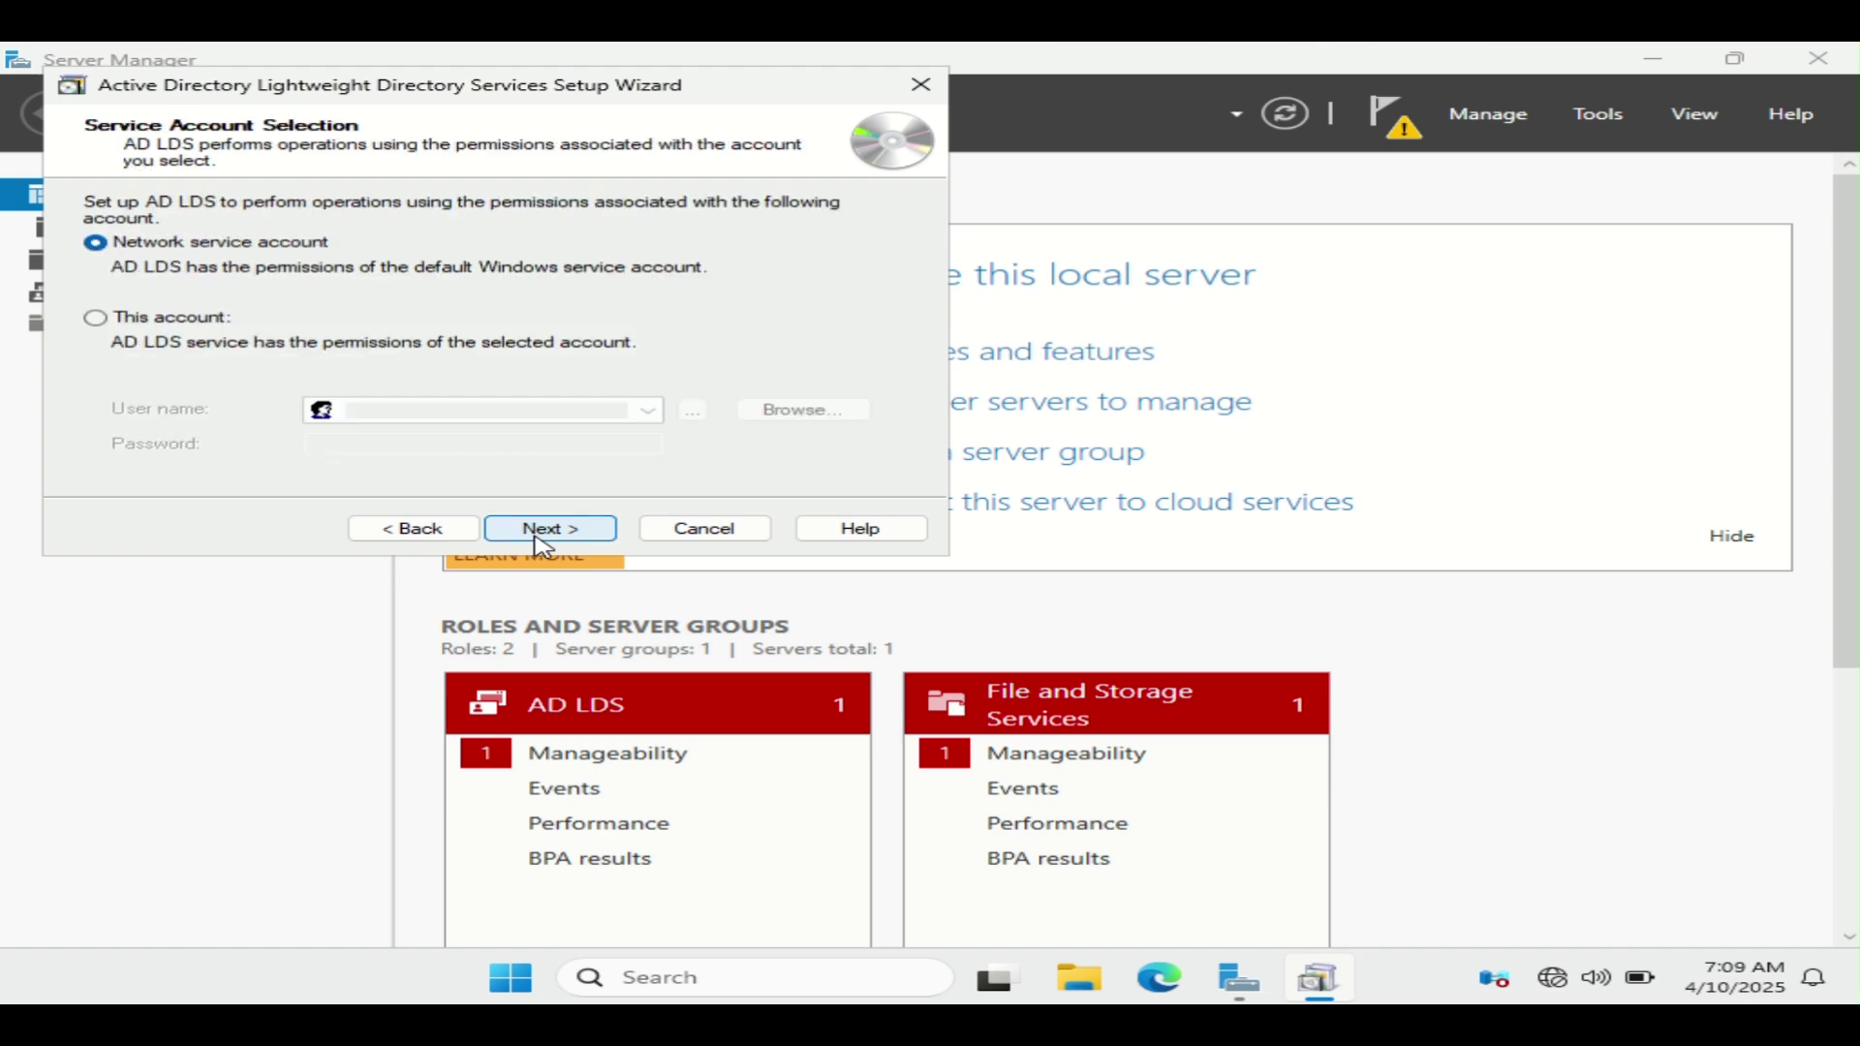
click(160, 320)
Step: Run the instance as Administrator with the account password and grant run-as-service permission
click(373, 409)
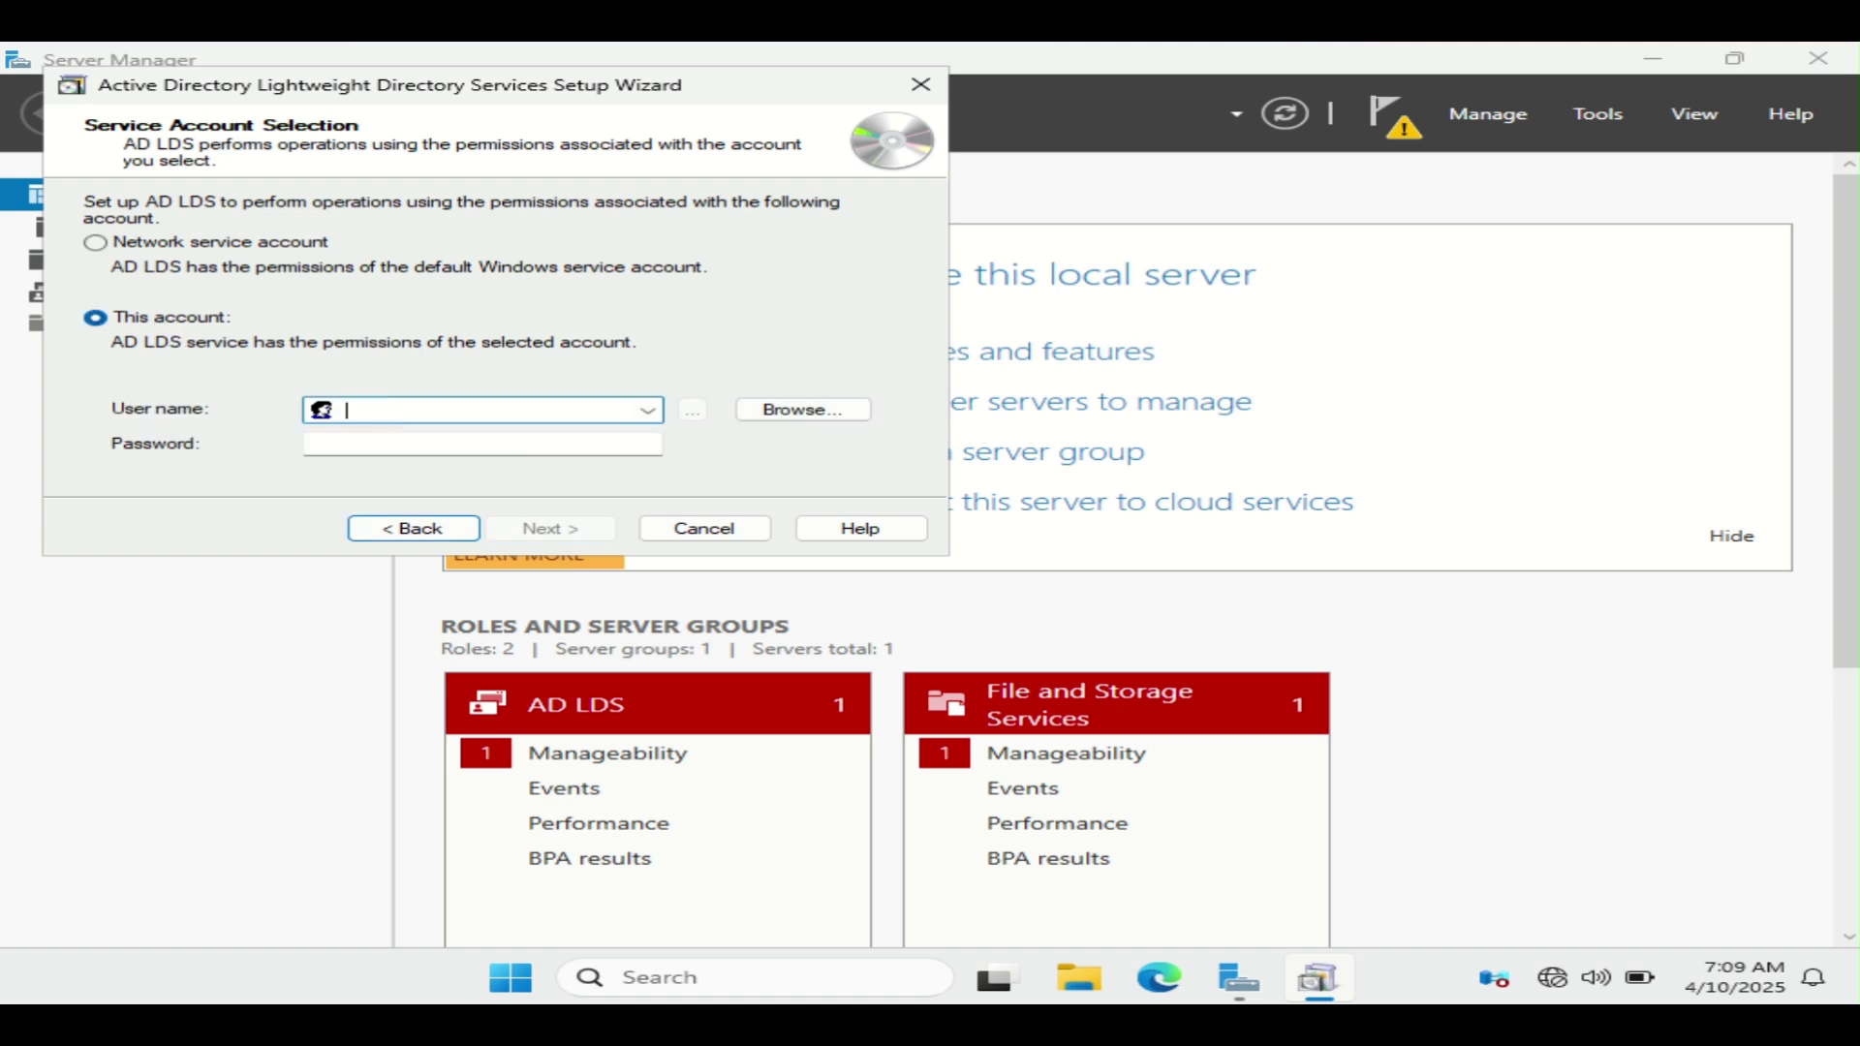
text(Adminsi)
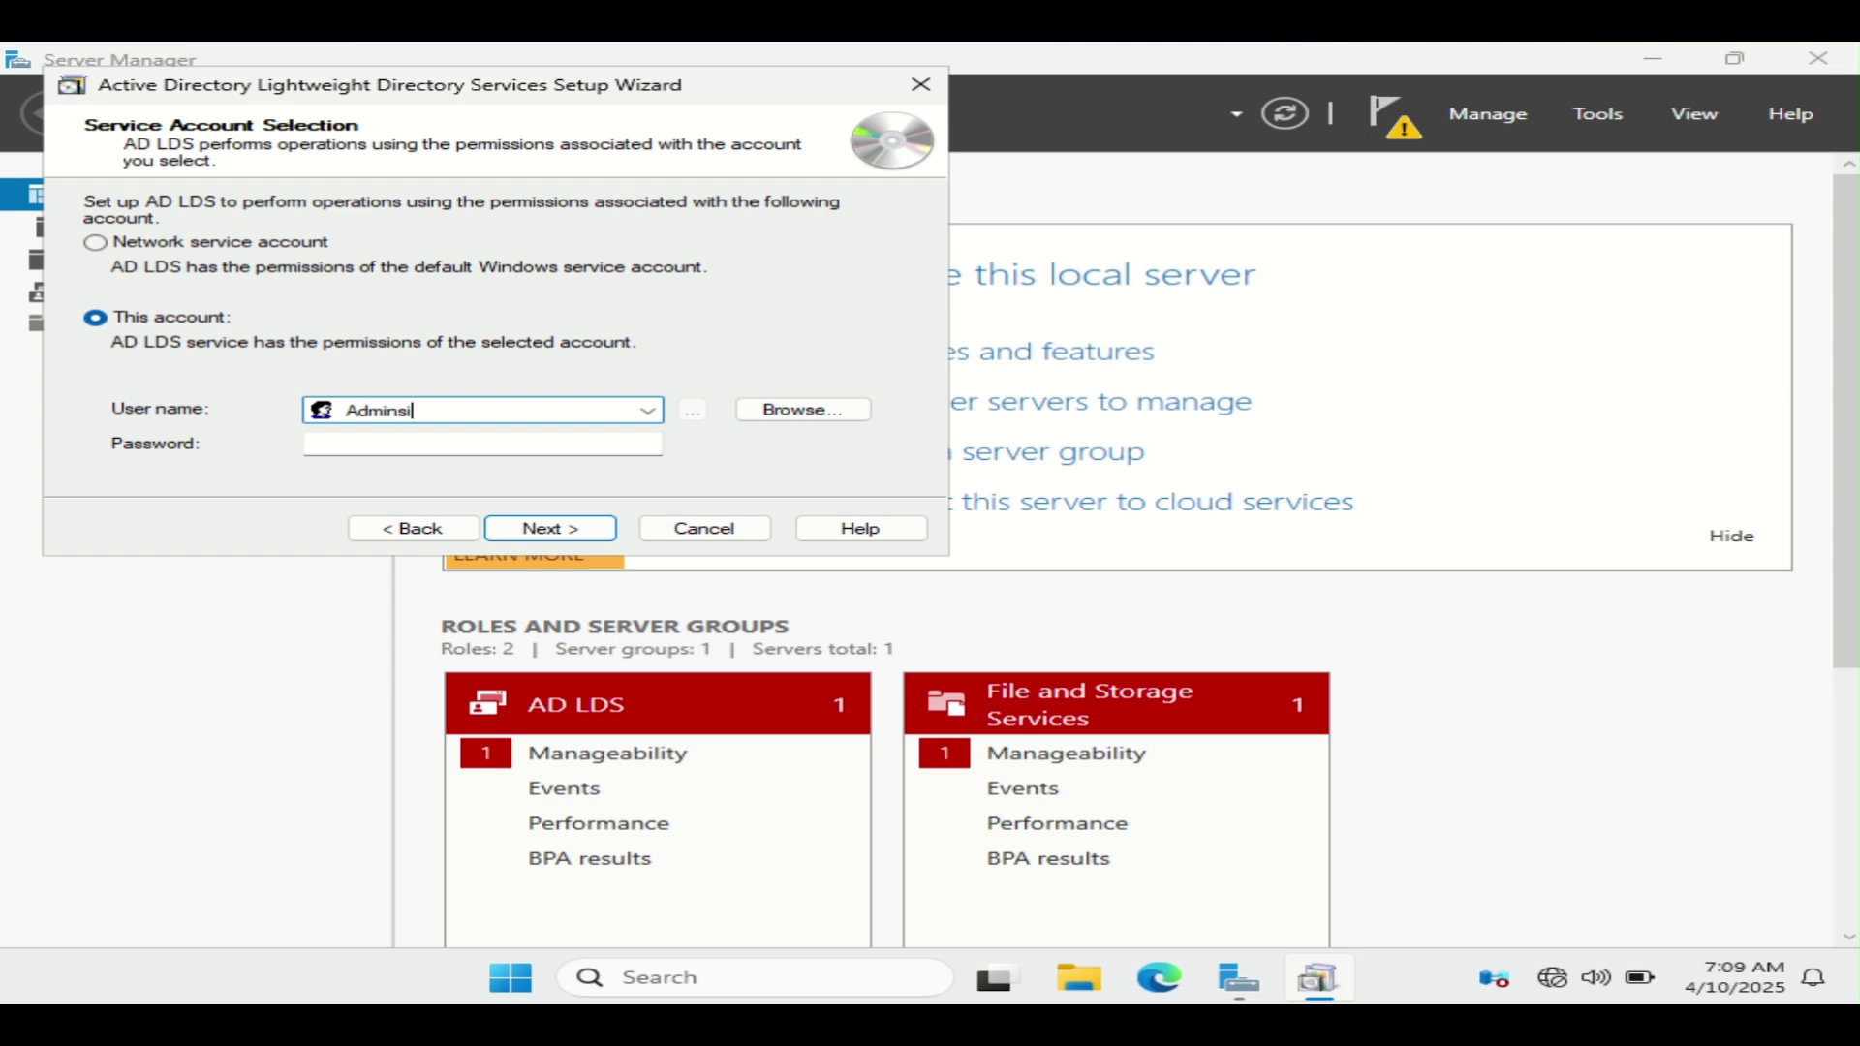
key(BackSpace)
key(BackSpace)
text(istrator)
click(372, 449)
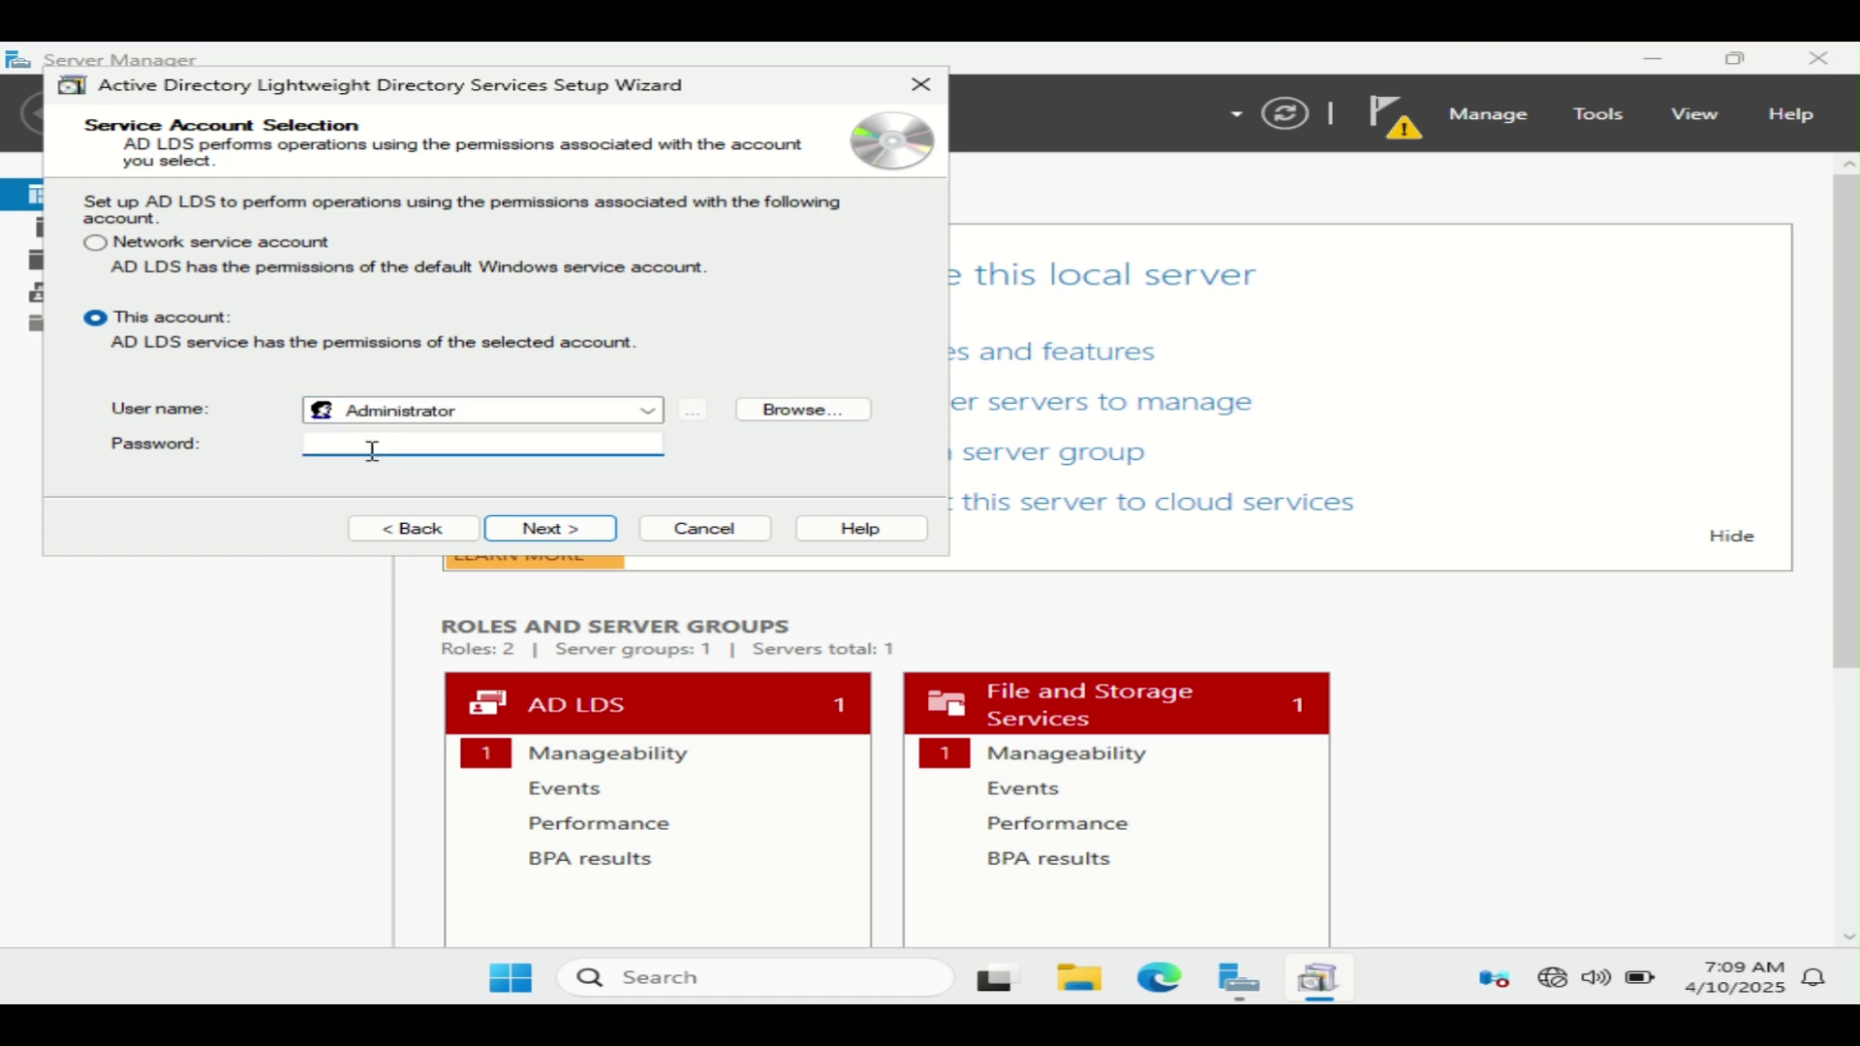
text(*****************)
click(545, 532)
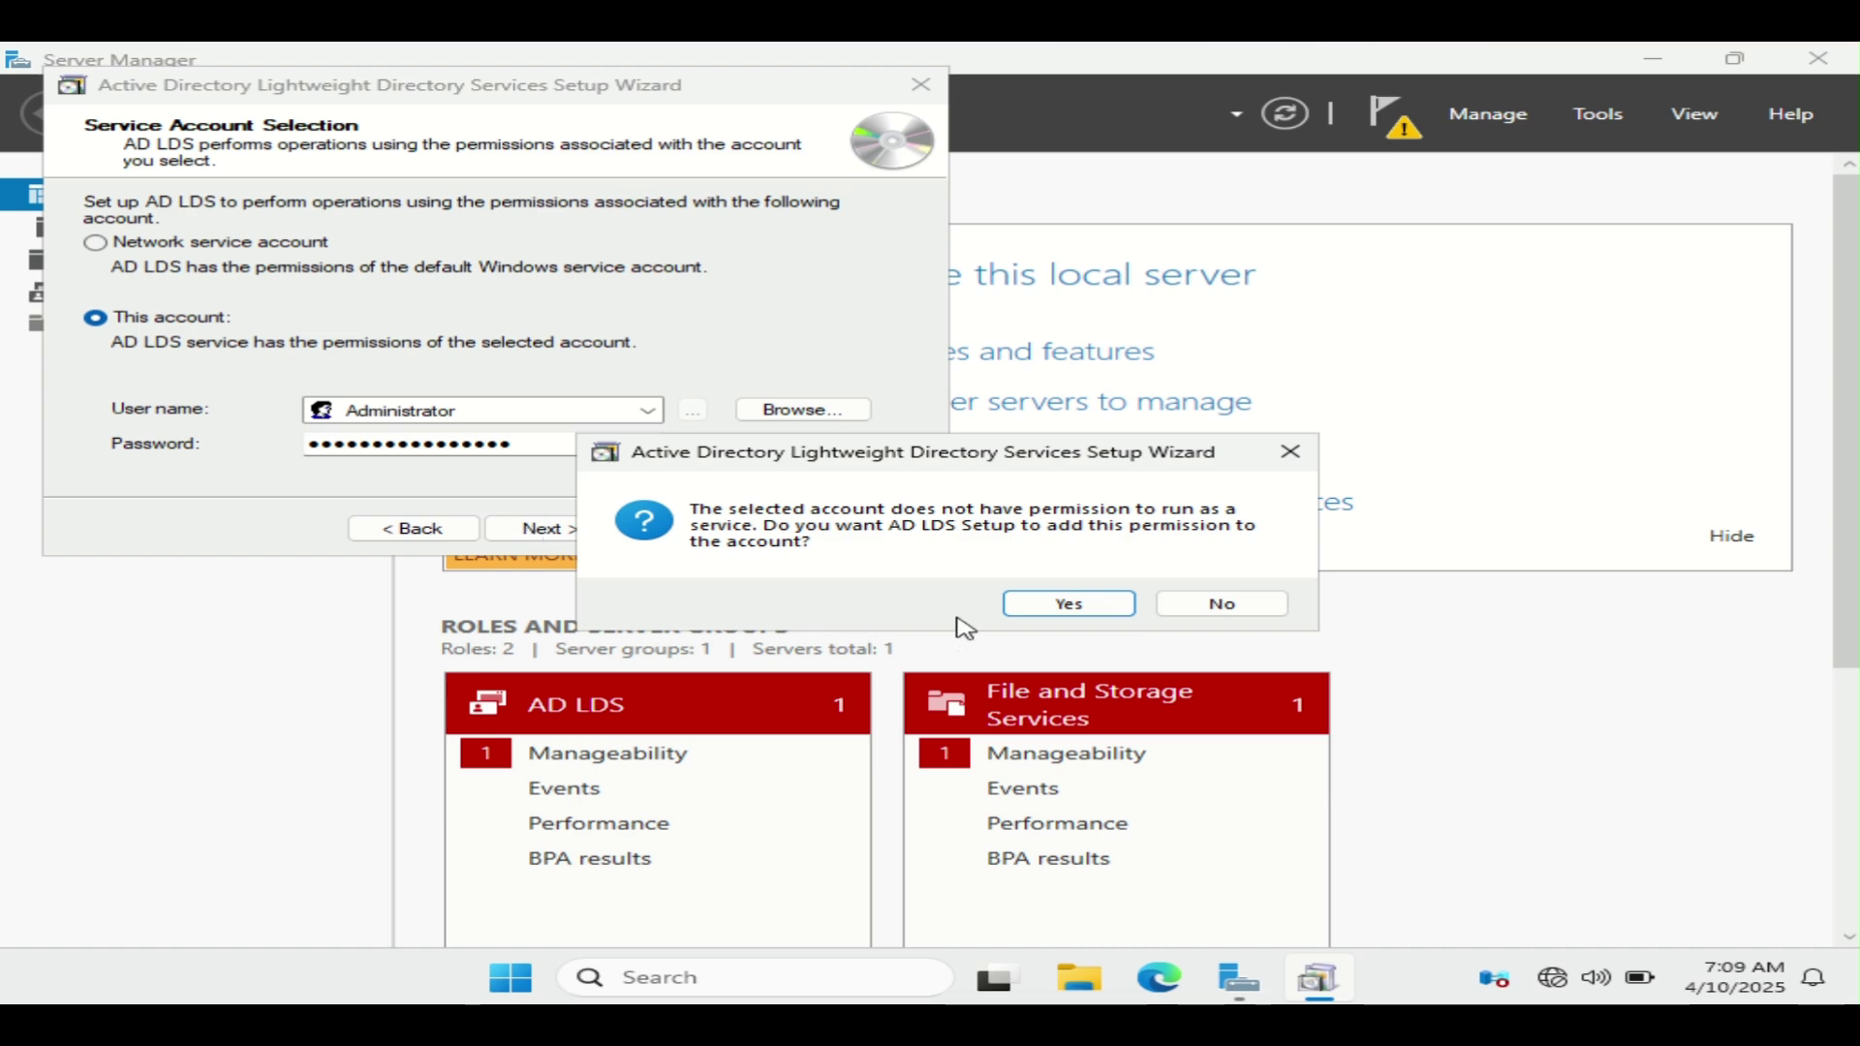
click(1068, 603)
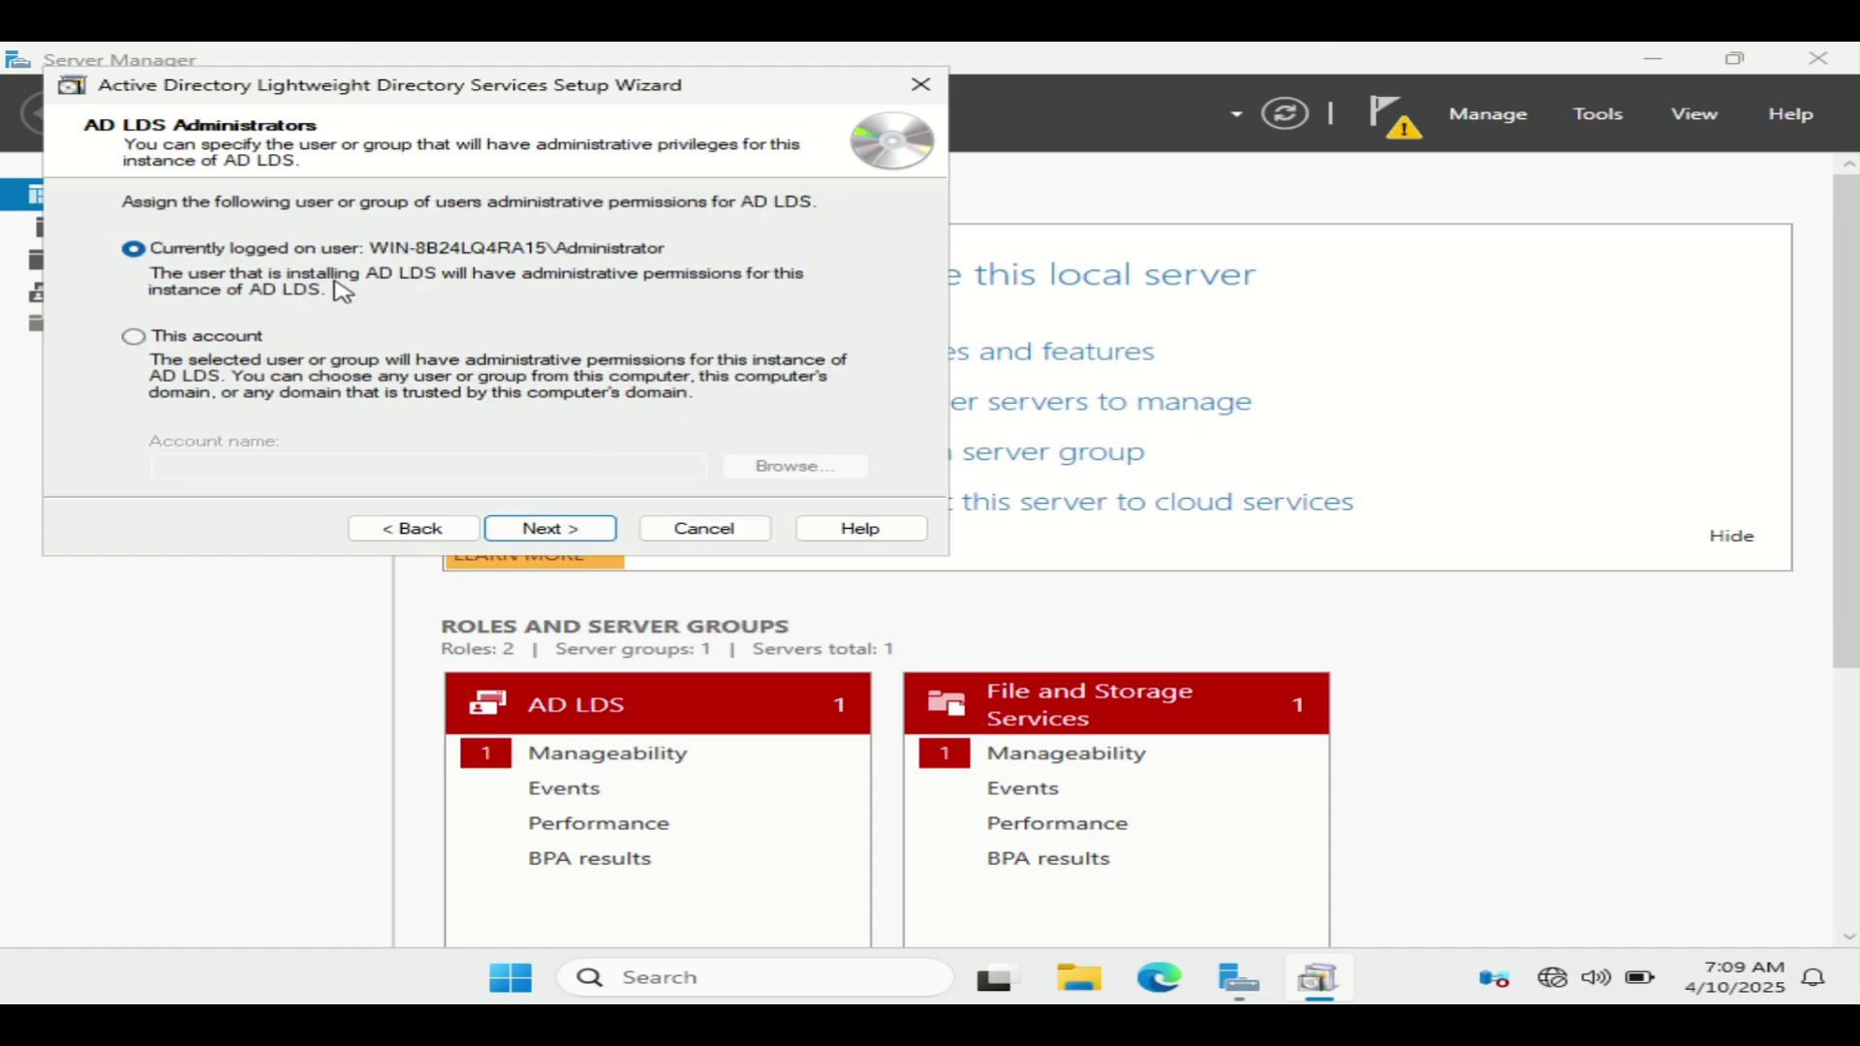
Step: Keep the logged-on administrator, skip LDIF imports, install the Test instance and finish the wizard
click(542, 530)
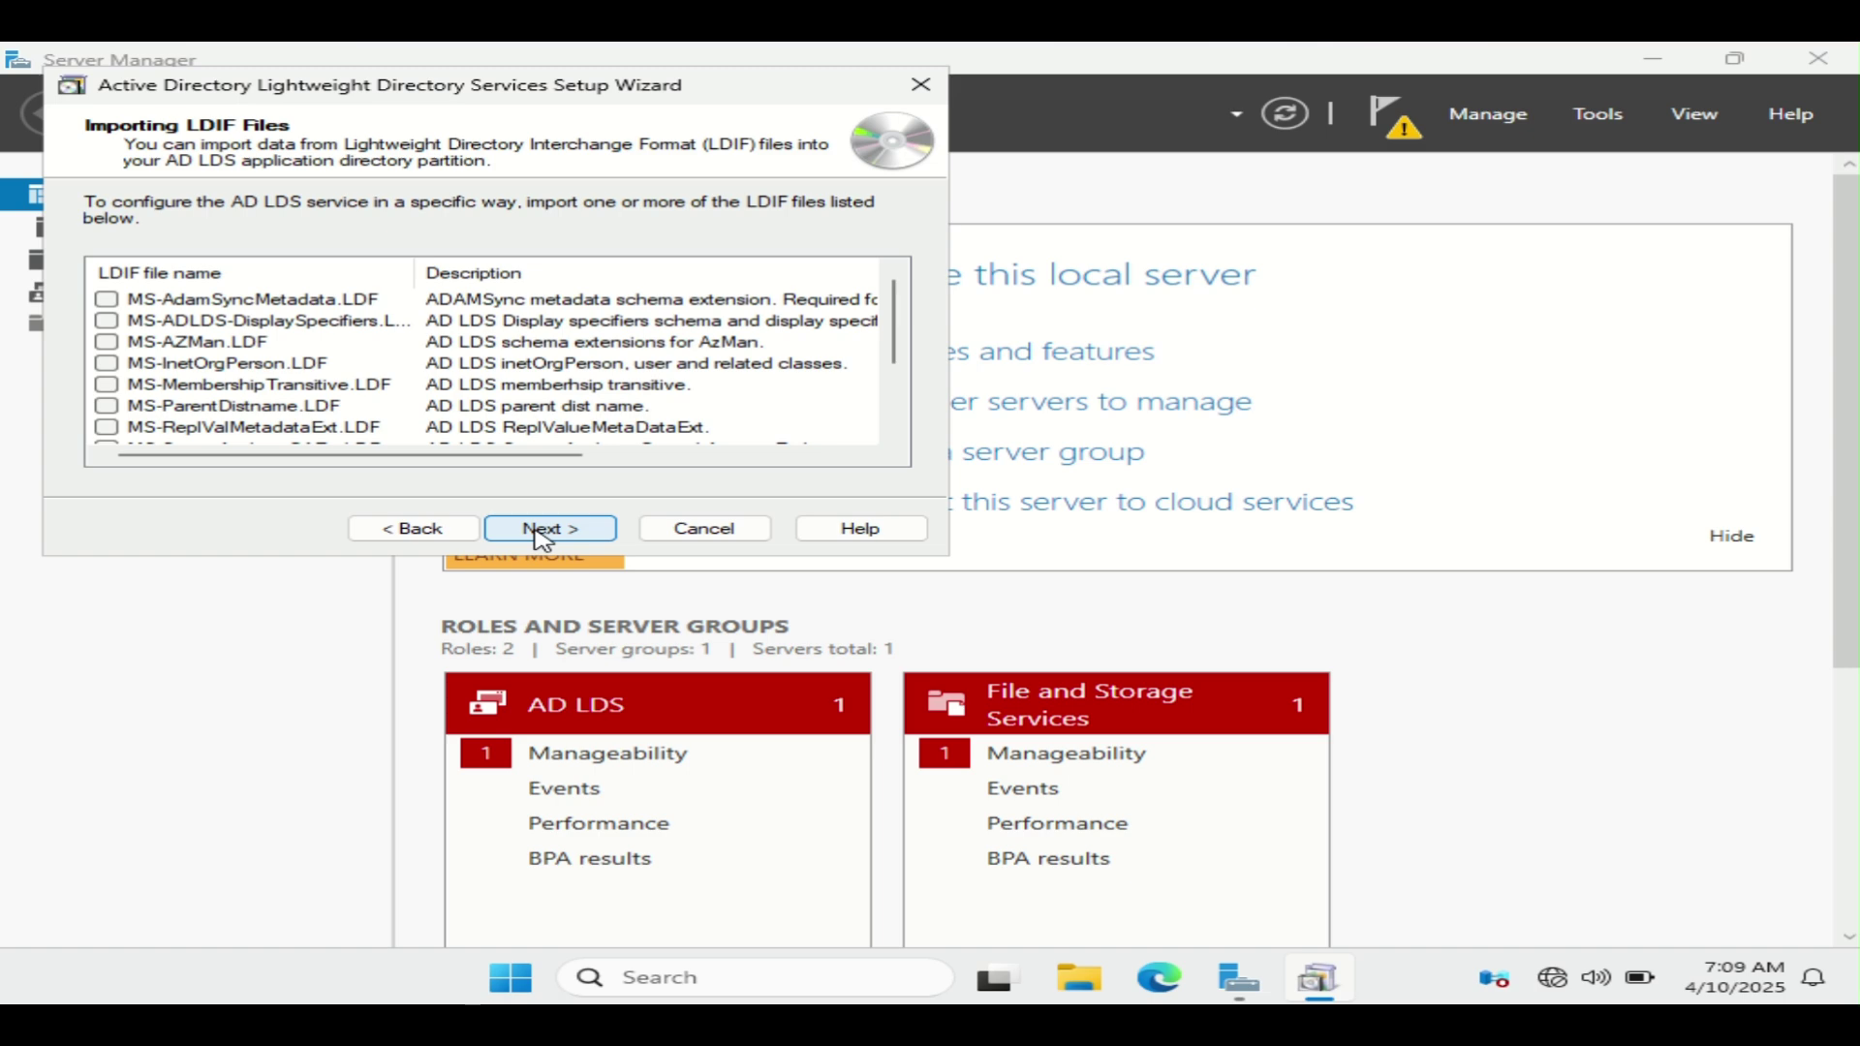
click(543, 531)
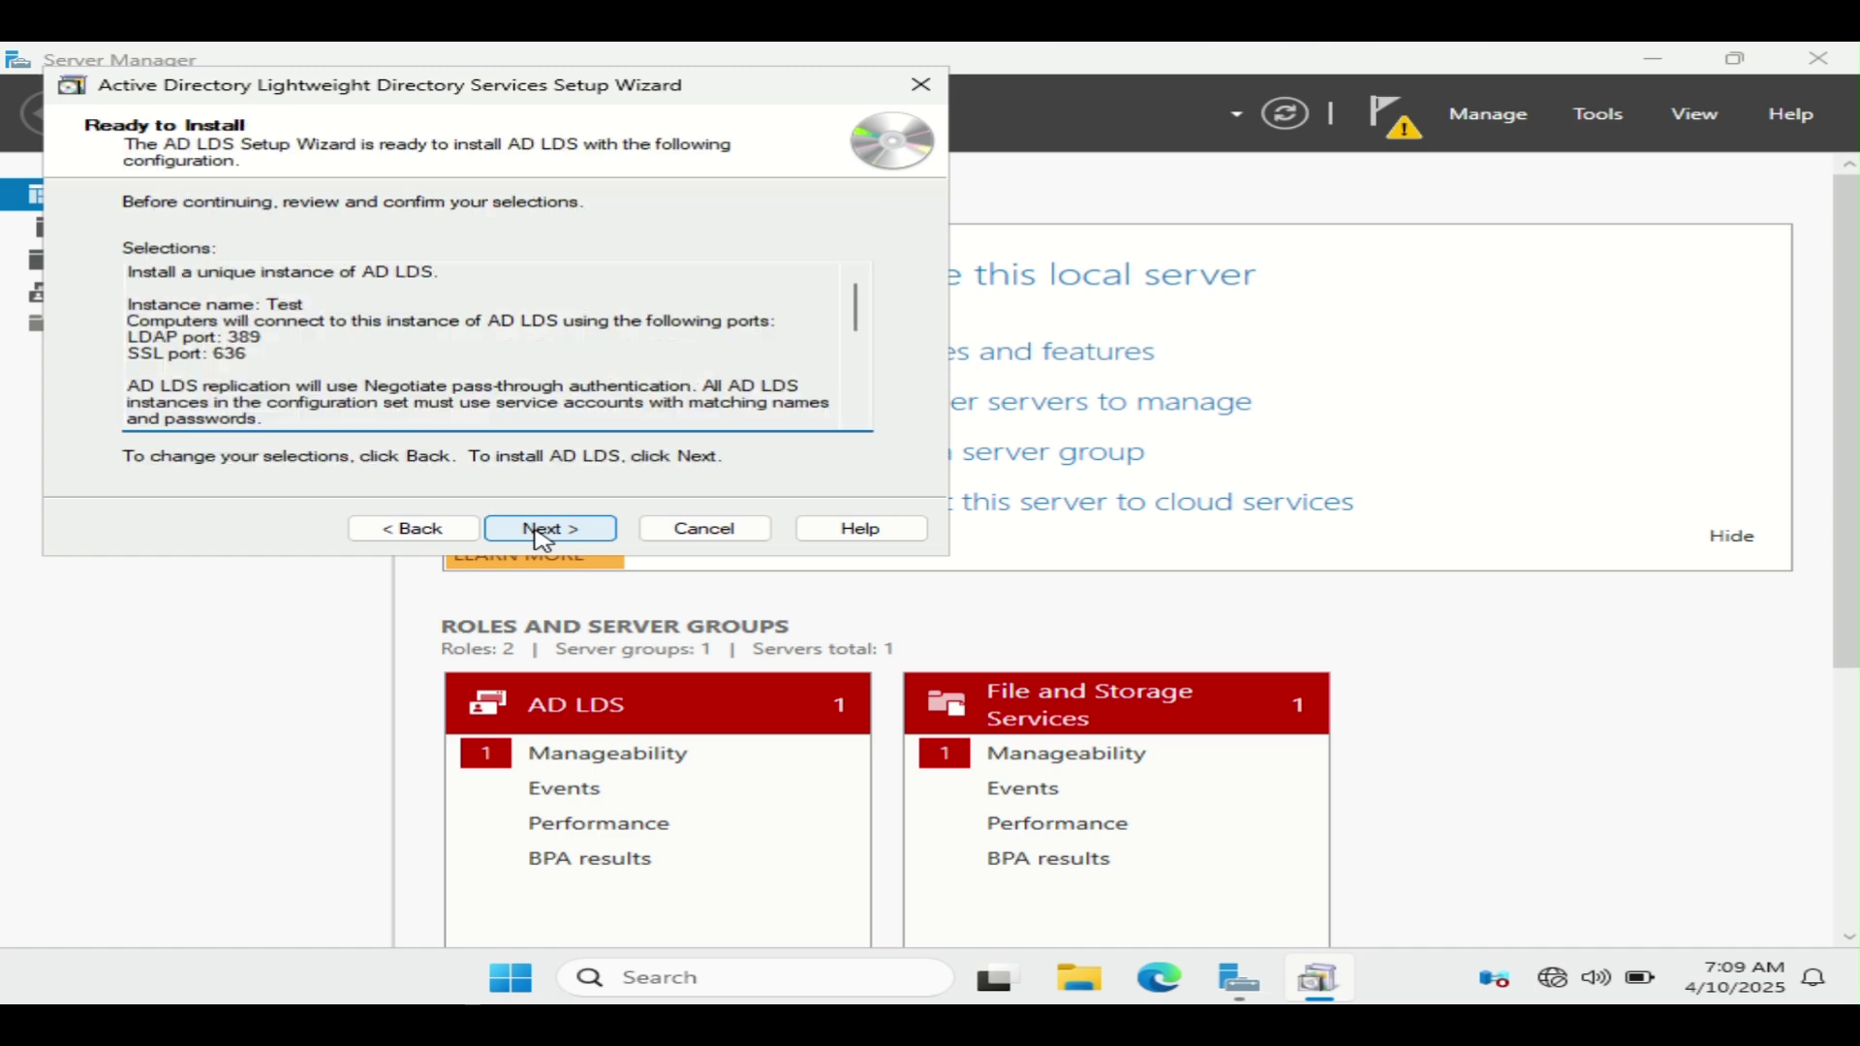
click(542, 531)
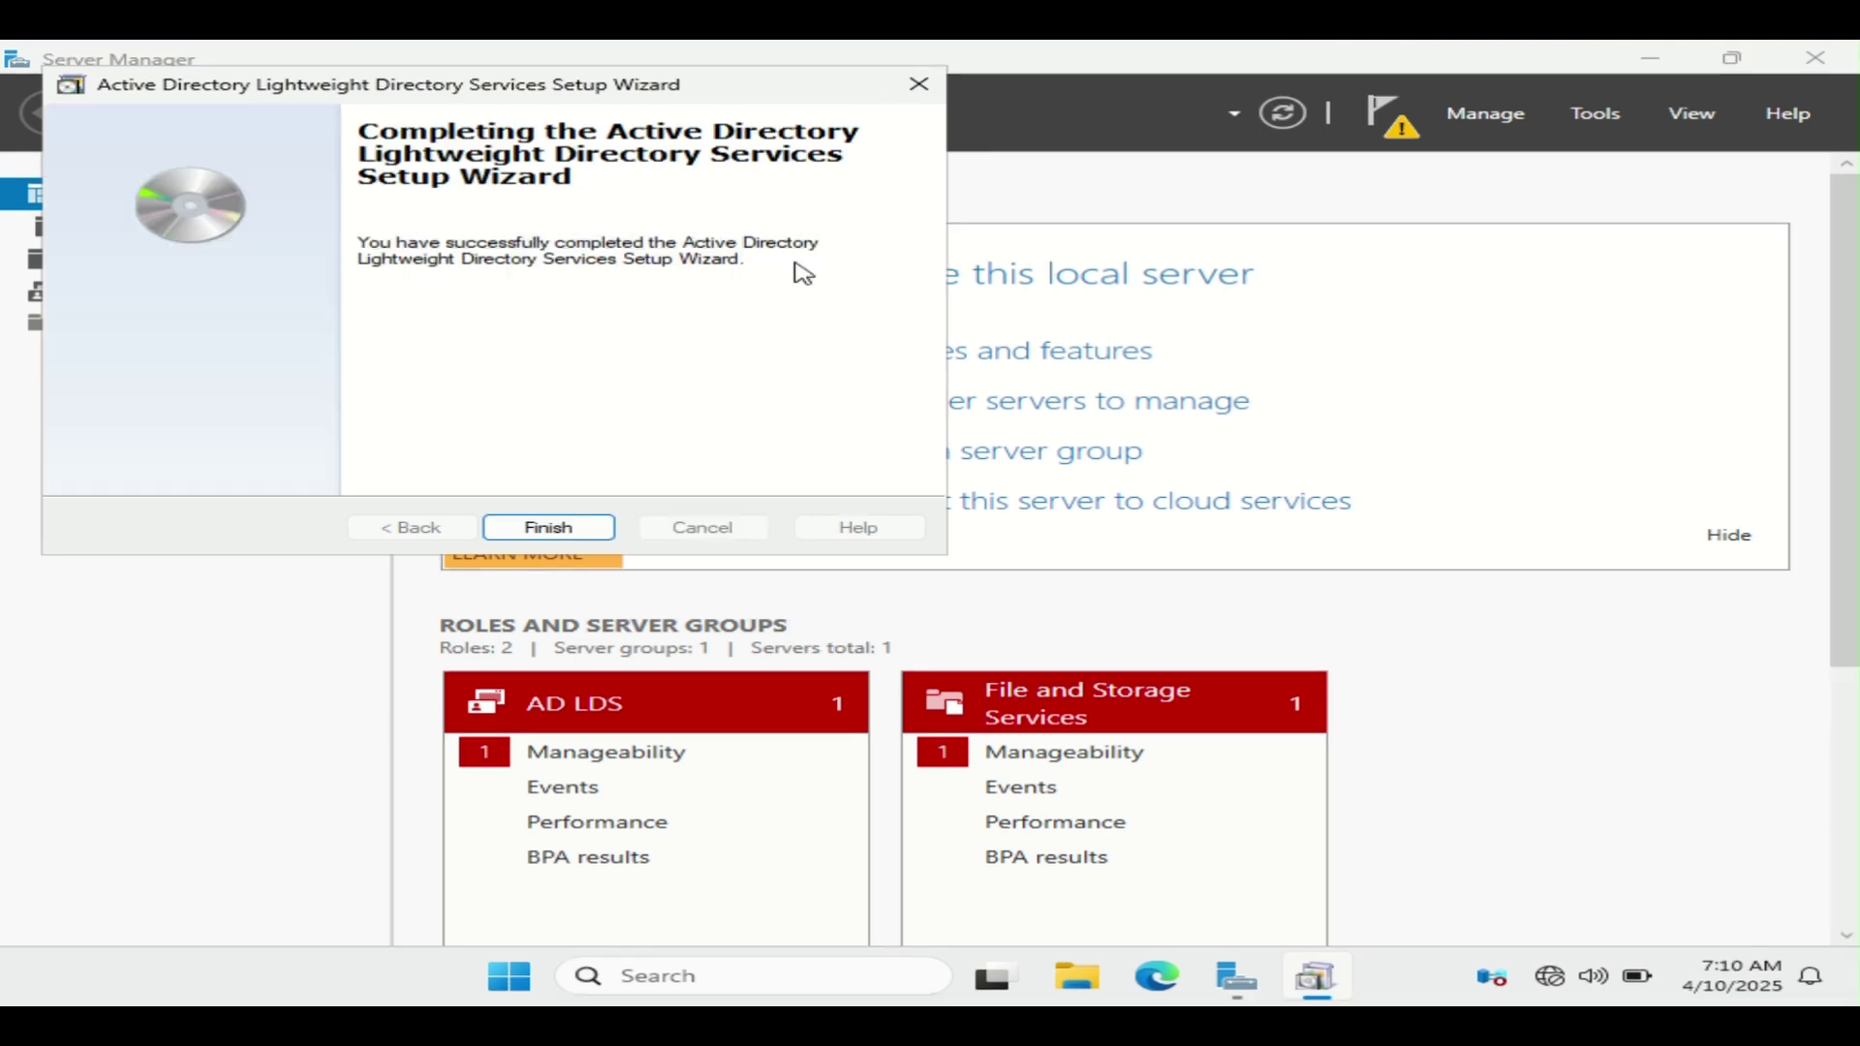
click(543, 527)
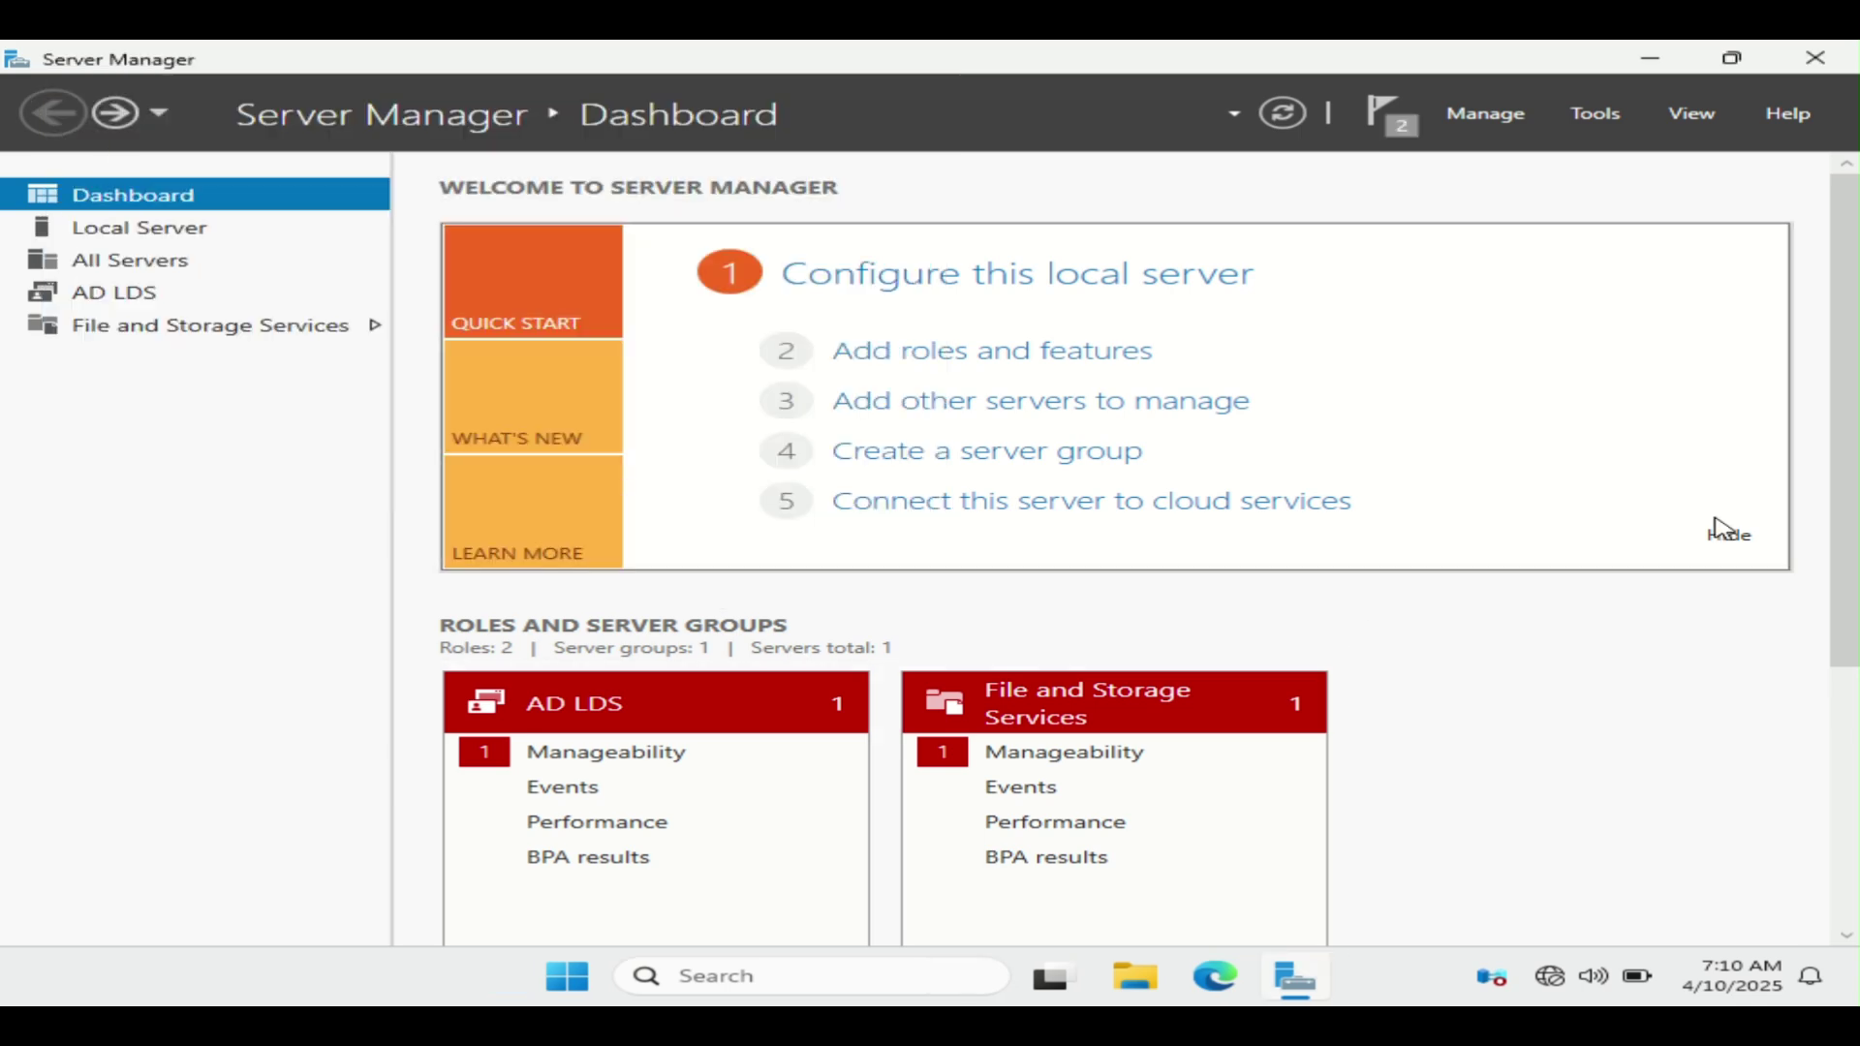
drag(1851, 436, 1224, 553)
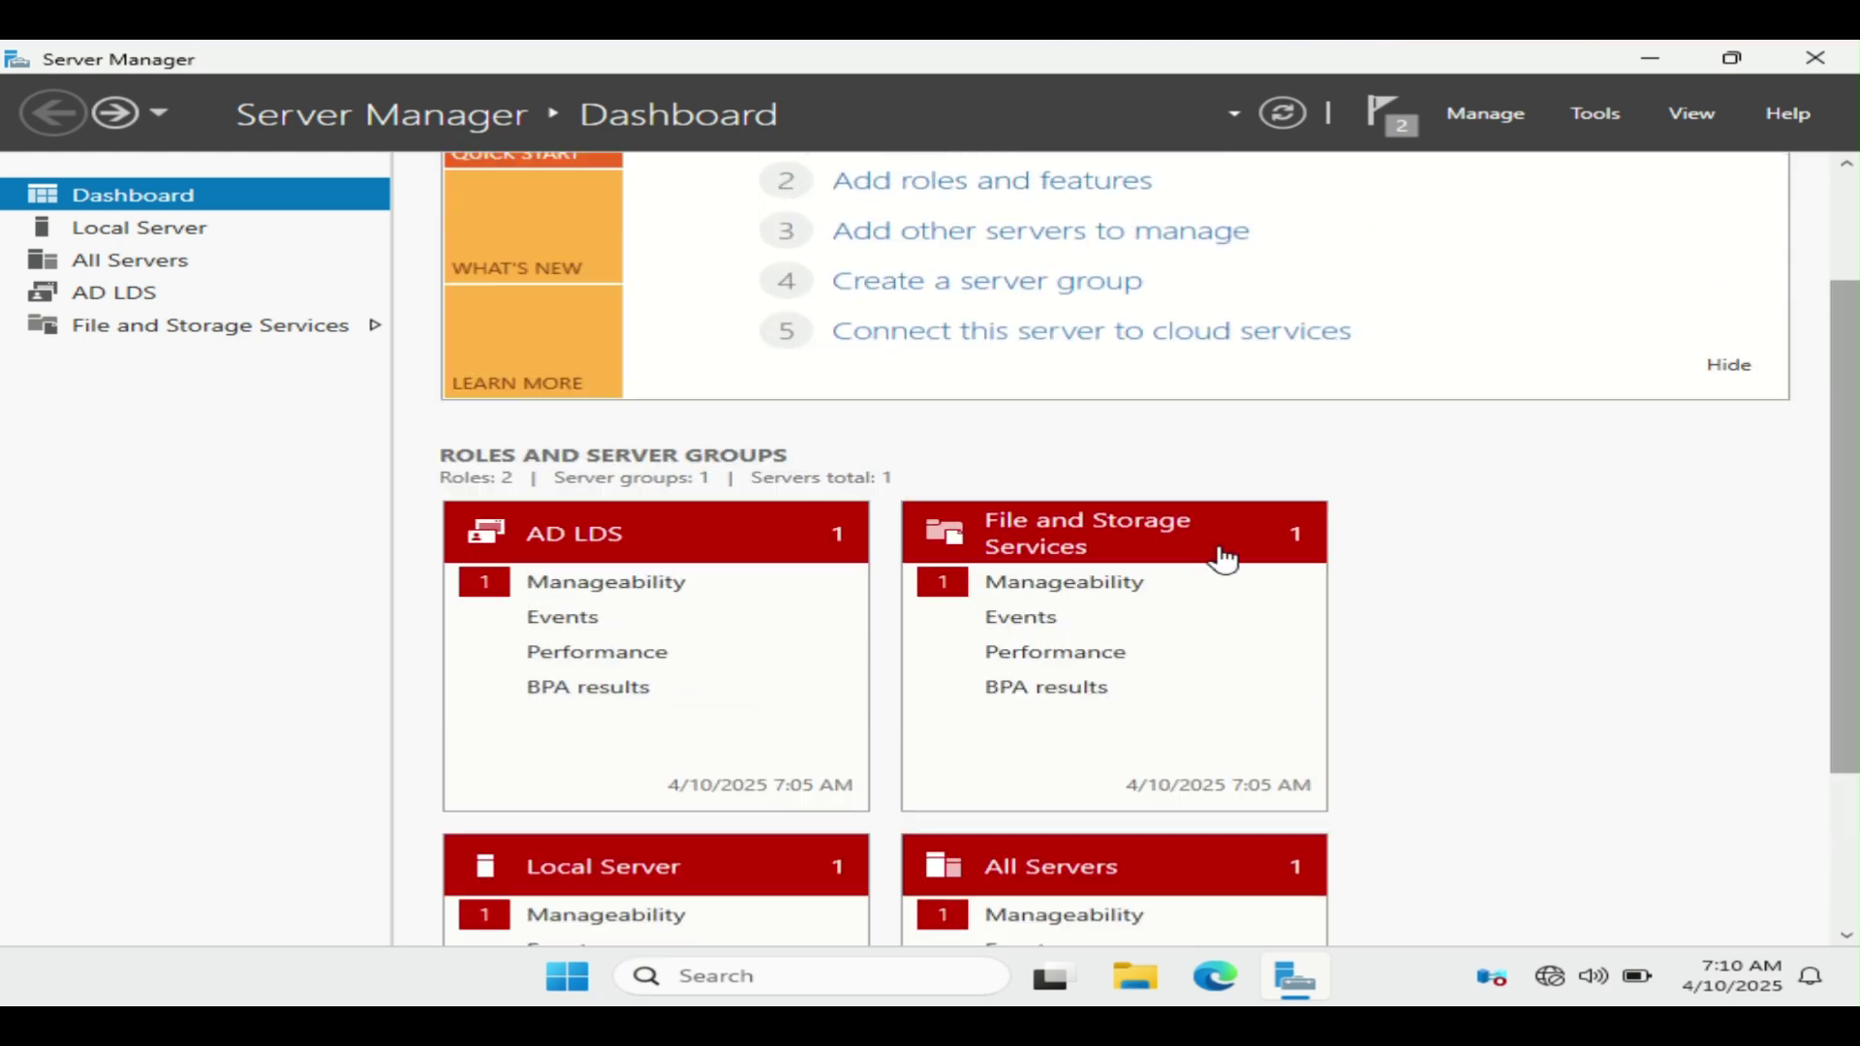
click(652, 594)
click(685, 433)
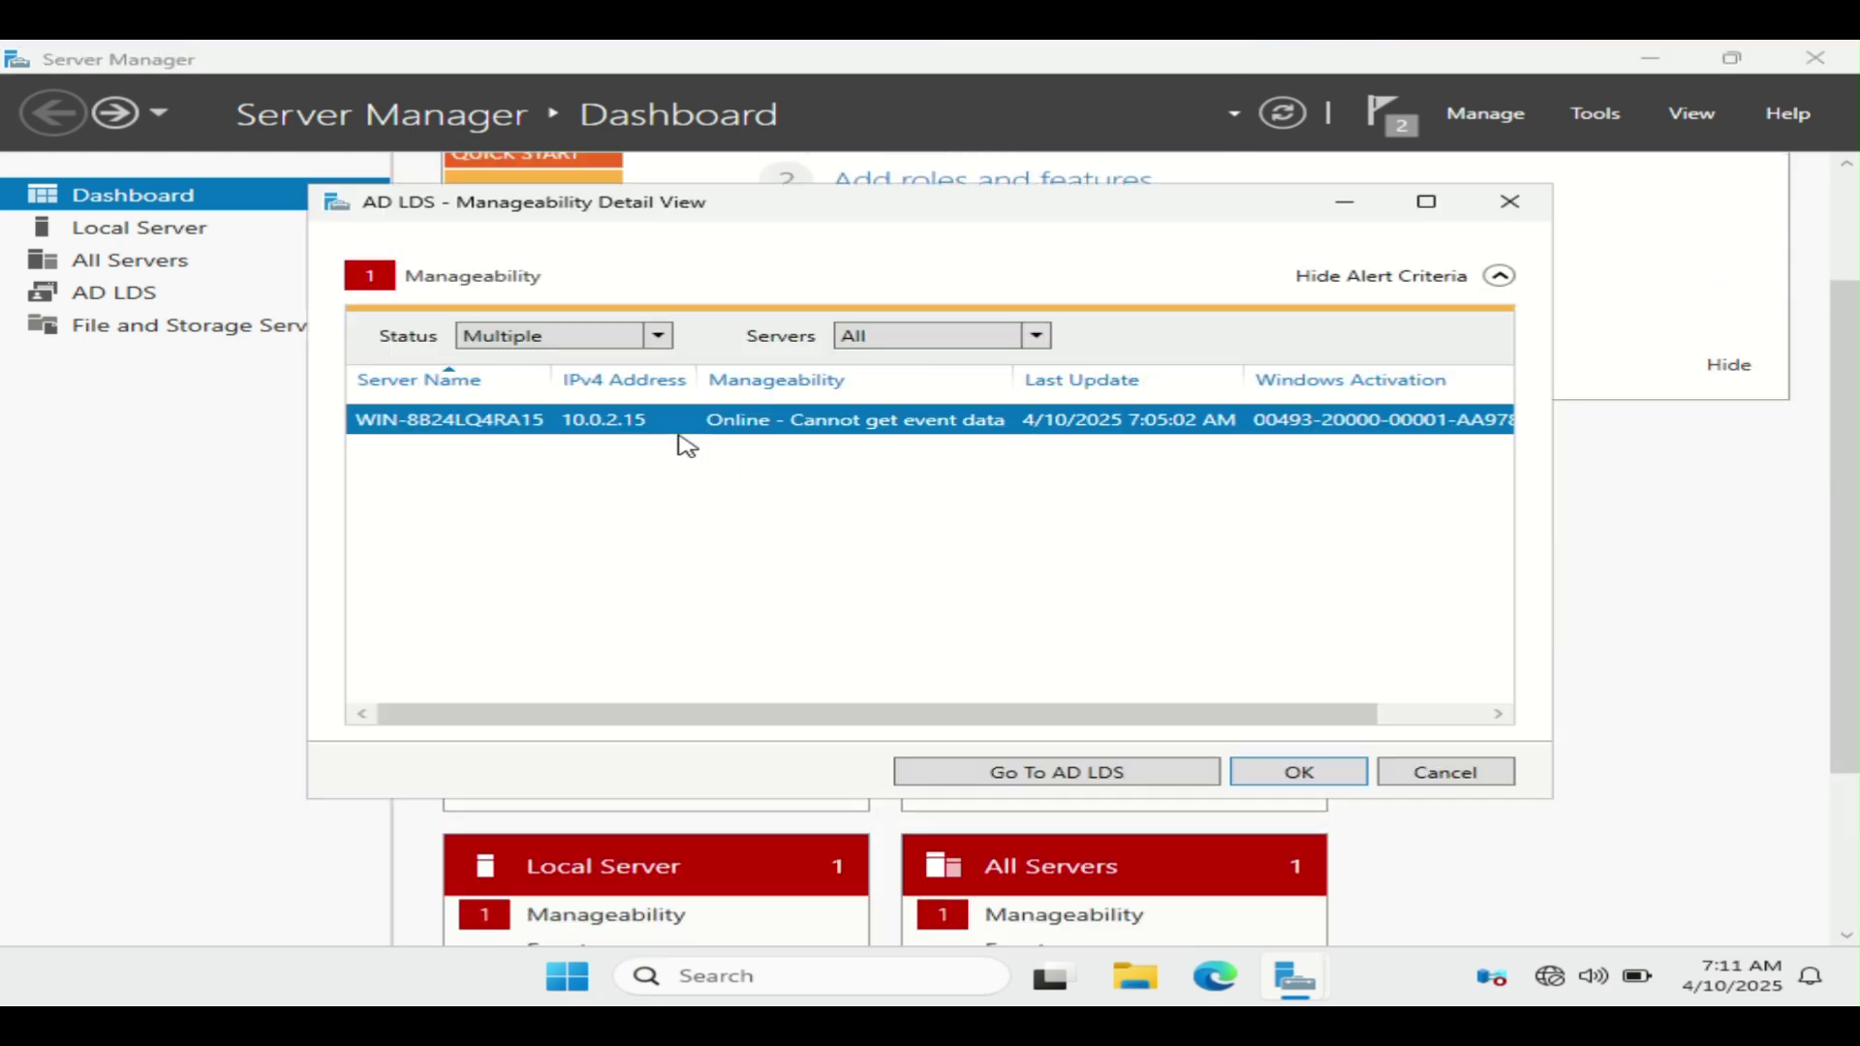
click(1535, 213)
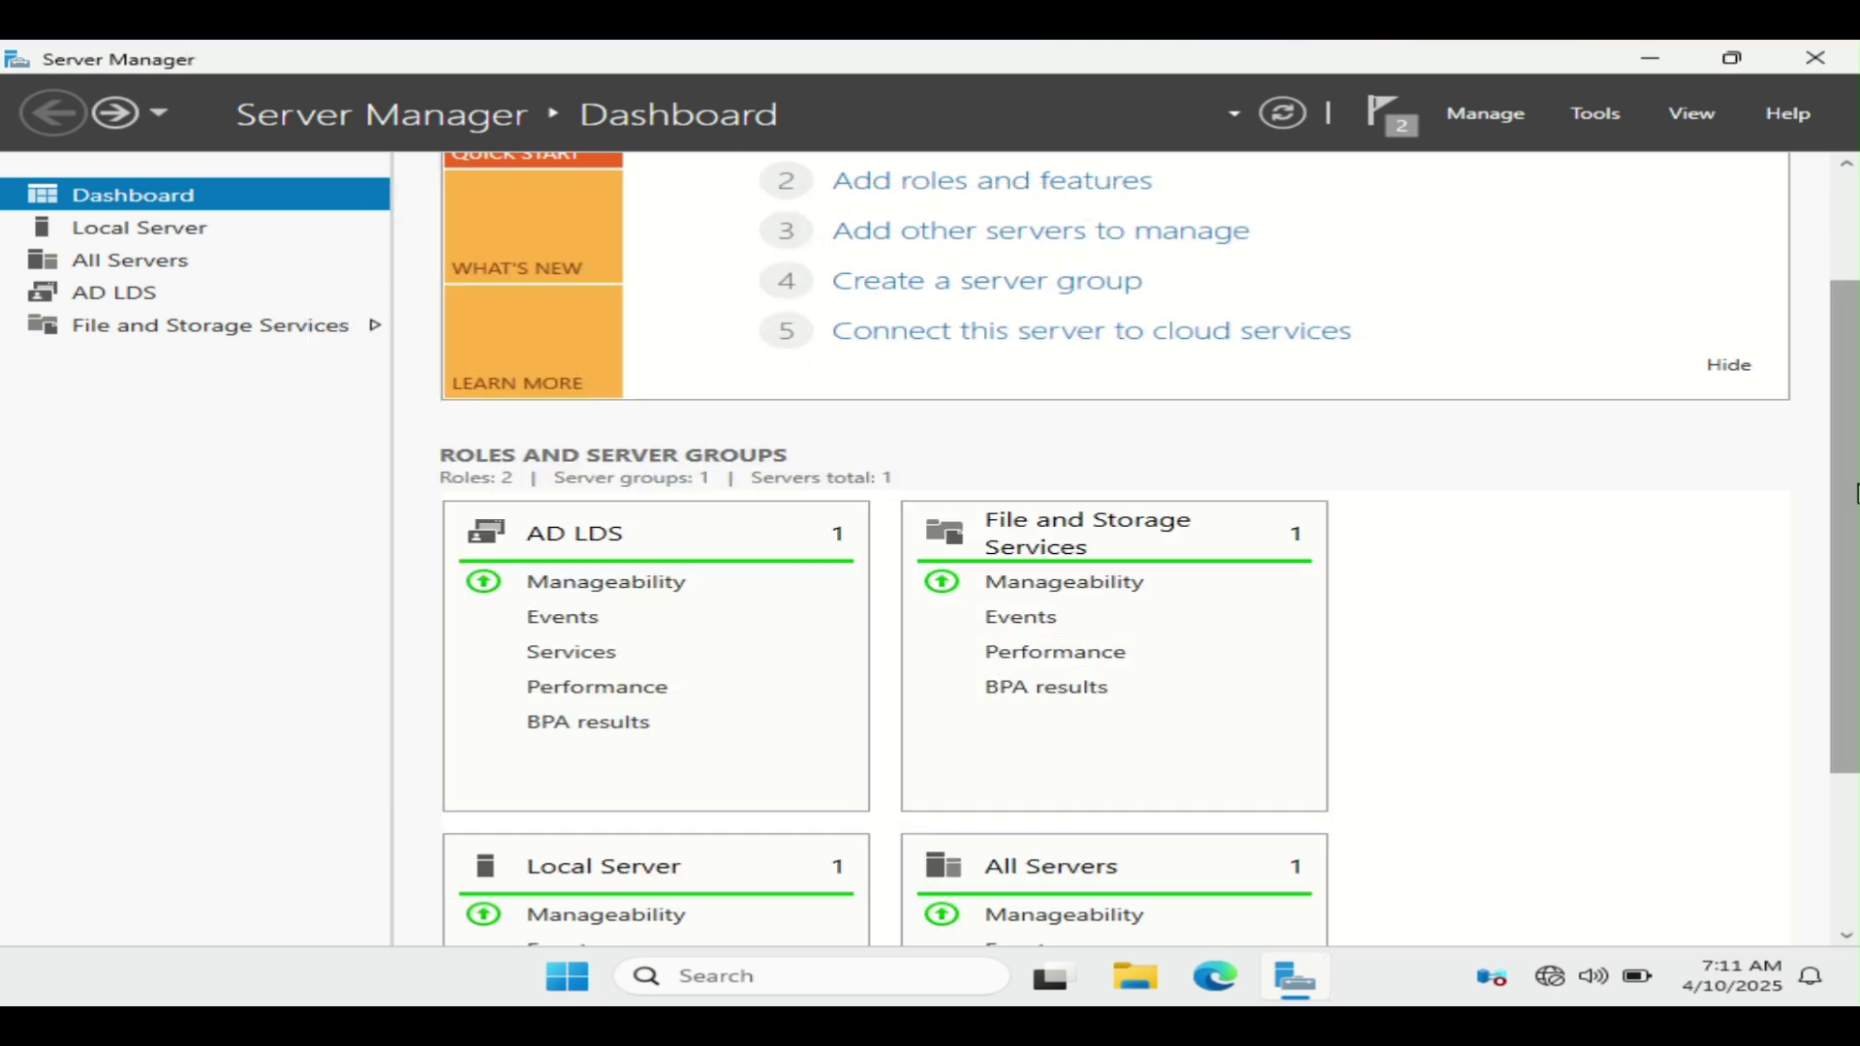
scroll(1602, 291, up, 2)
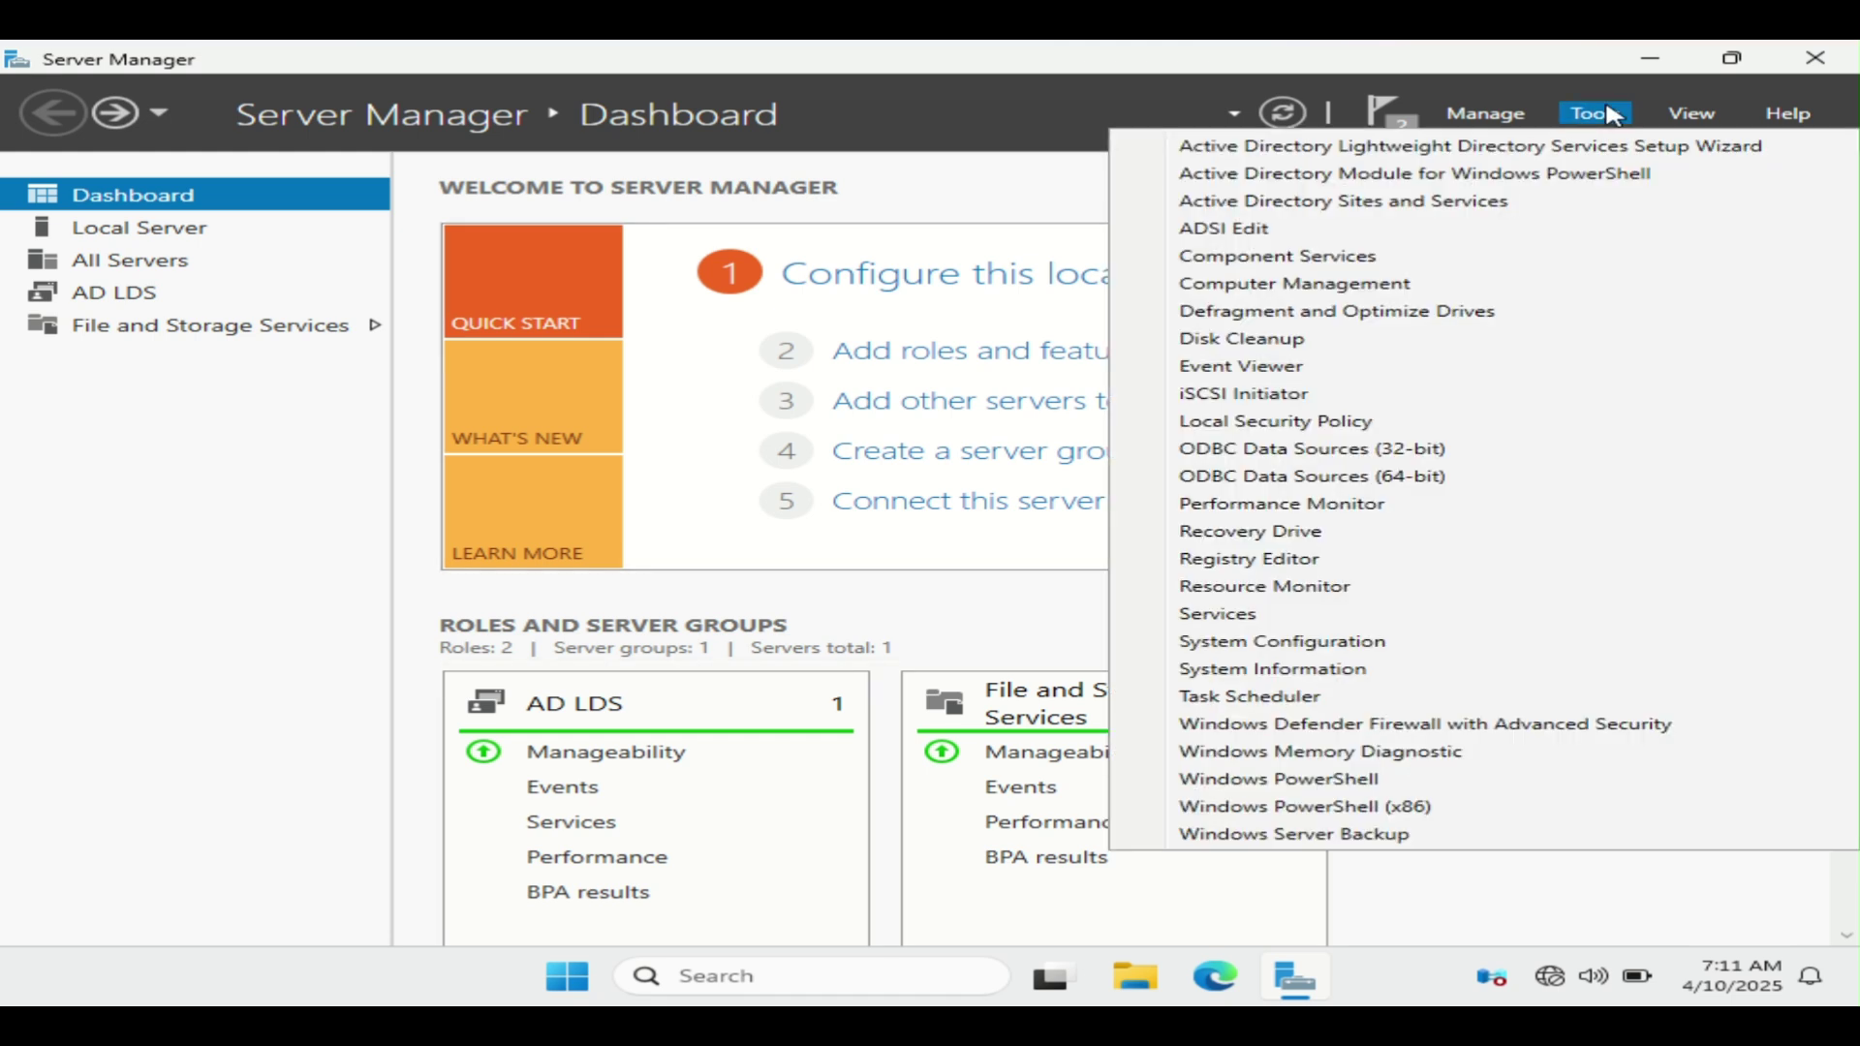
Step: Launch Active Directory Sites and Services from Tools and dismiss the domain-not-found error
click(1481, 201)
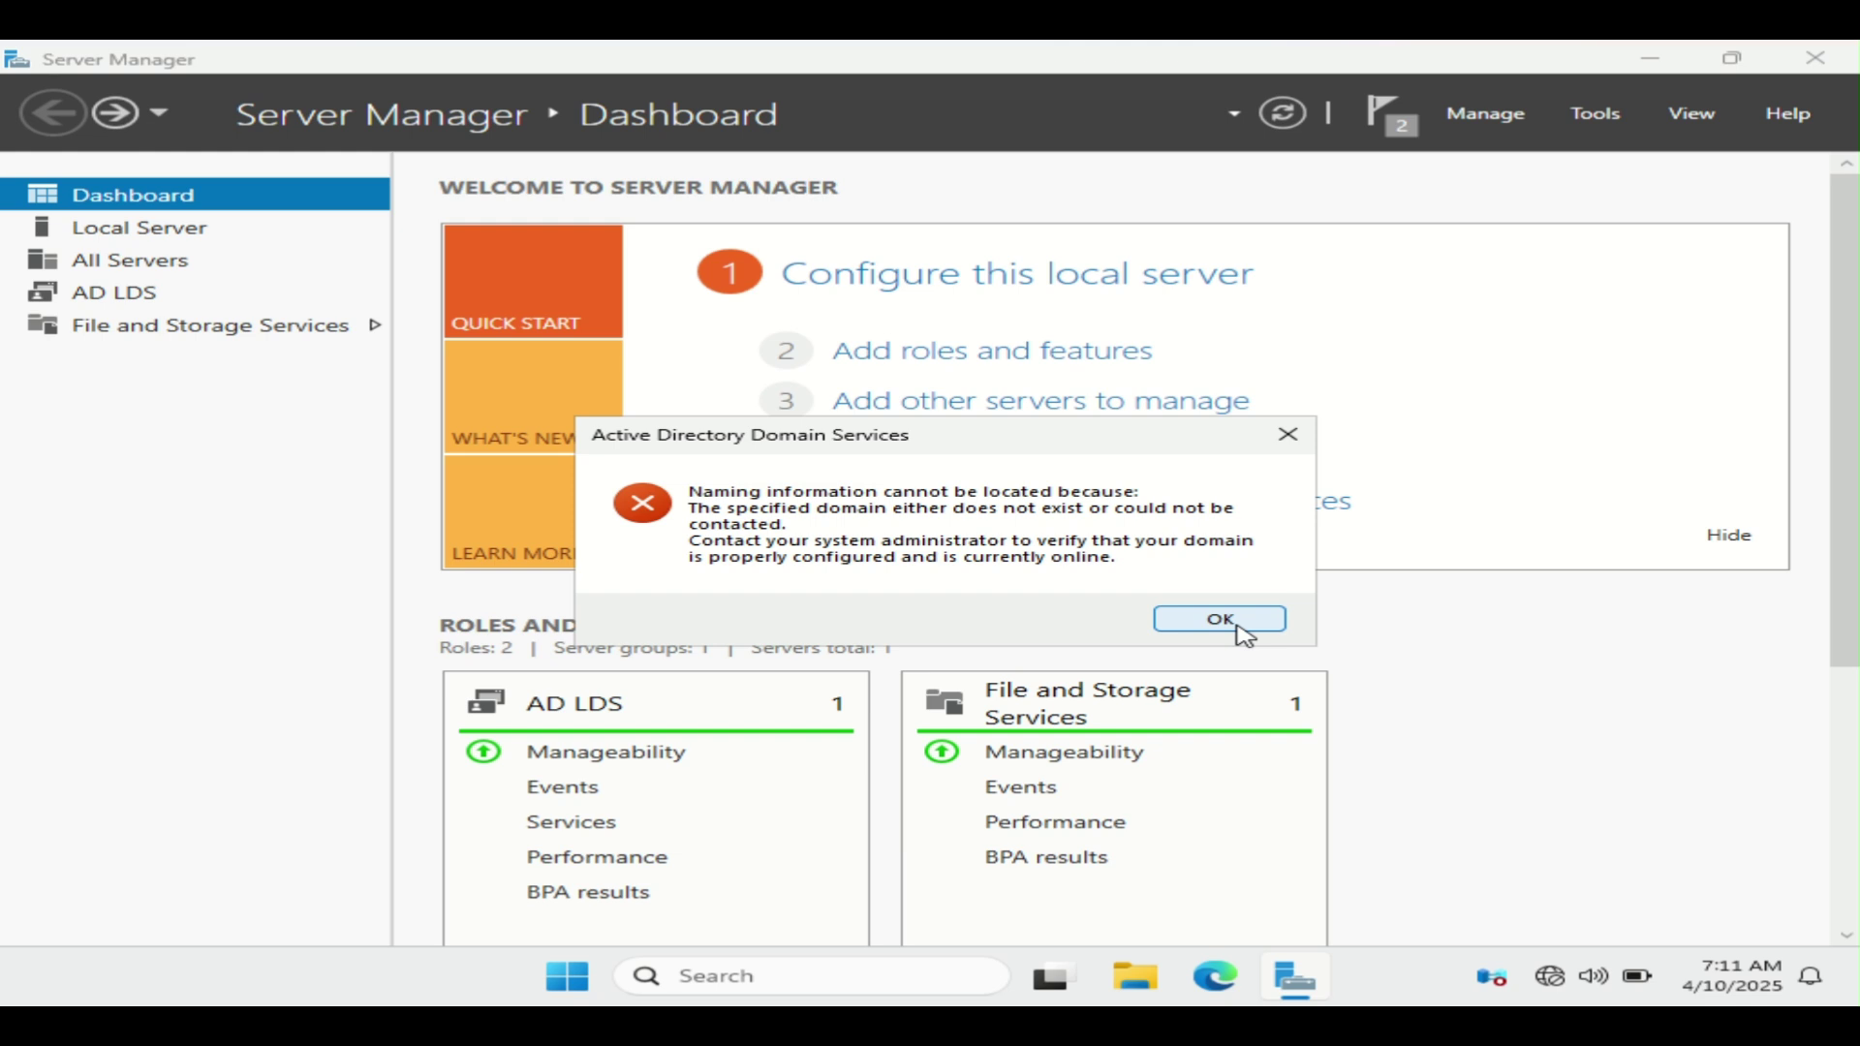
click(1237, 625)
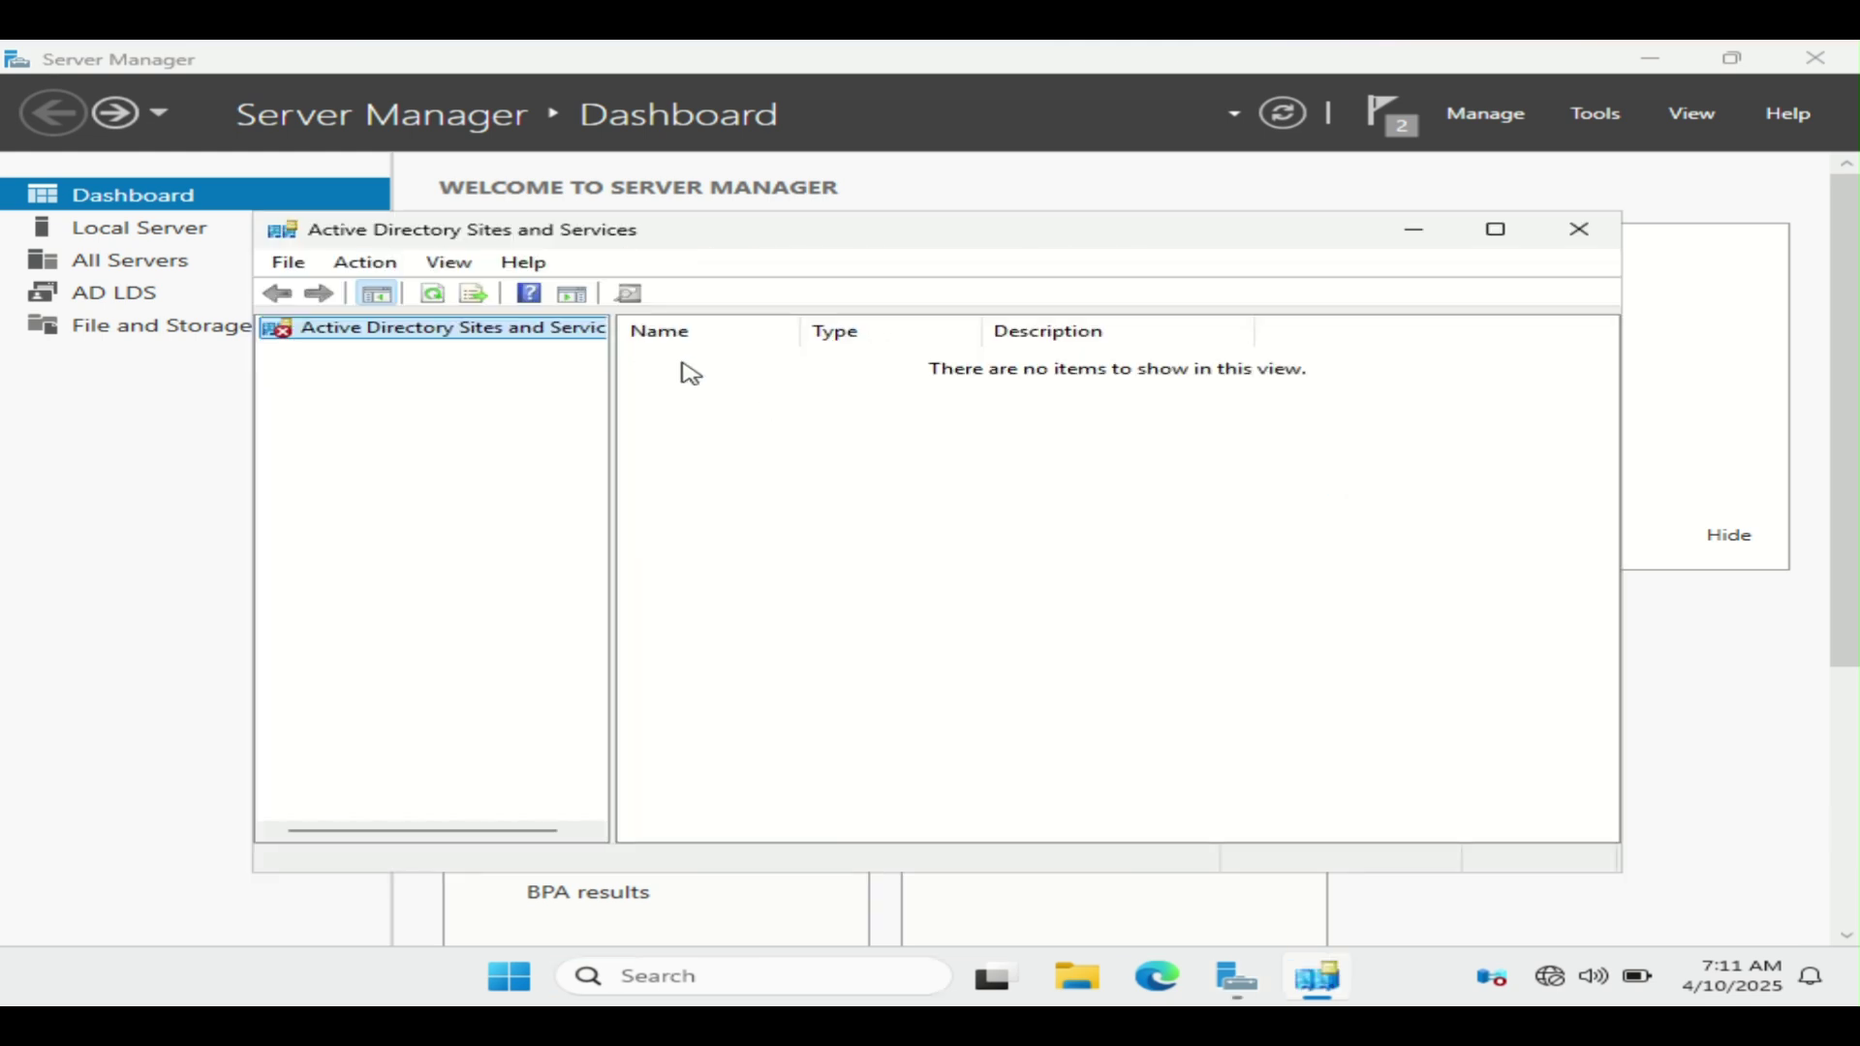